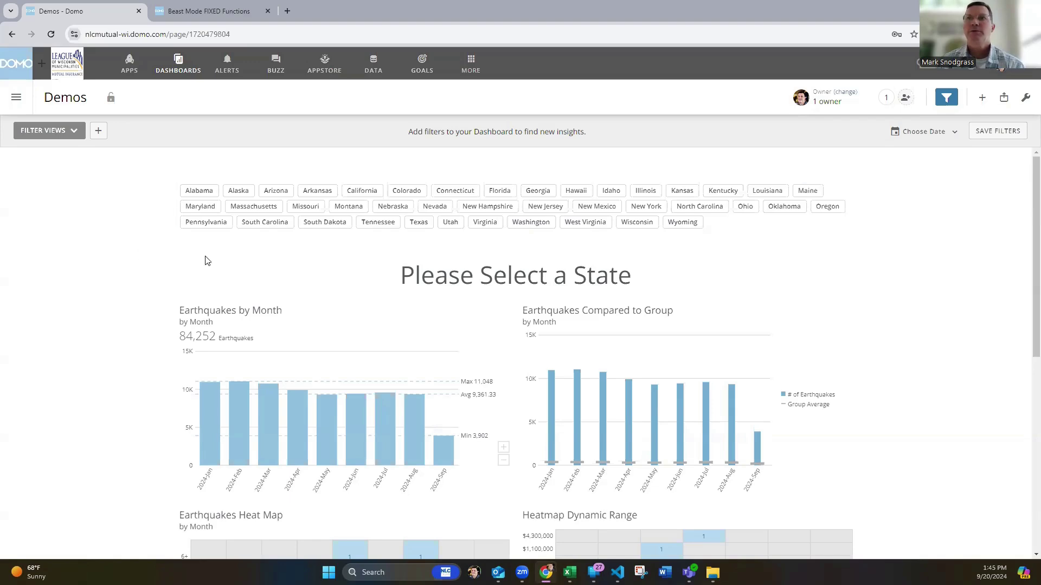
# Open the state overview card in Analyzer and edit the StateSelect calculation's formula
pyautogui.click(838, 269)
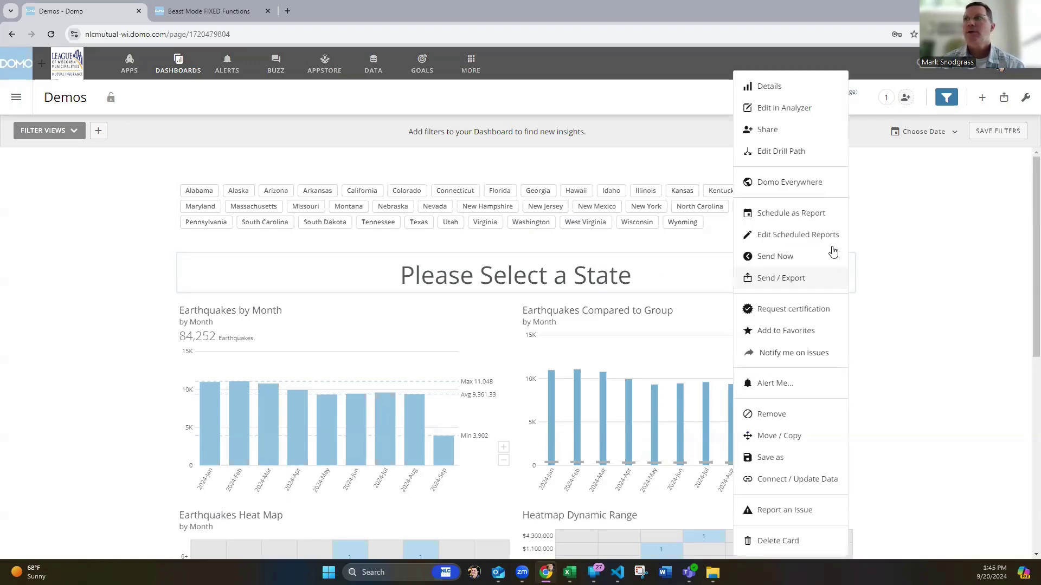
pyautogui.click(788, 109)
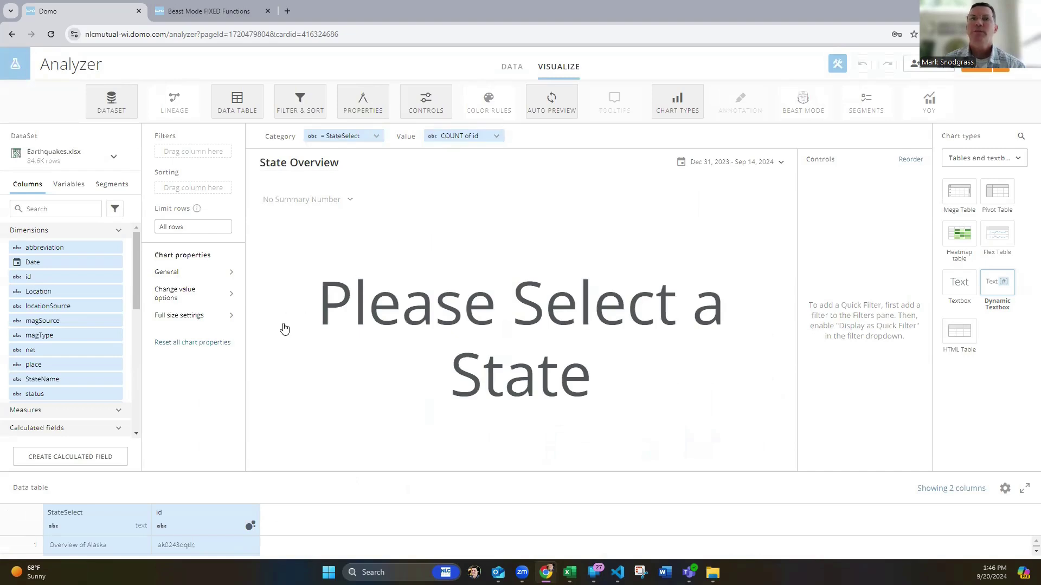
pyautogui.scroll(-6, 91, 344)
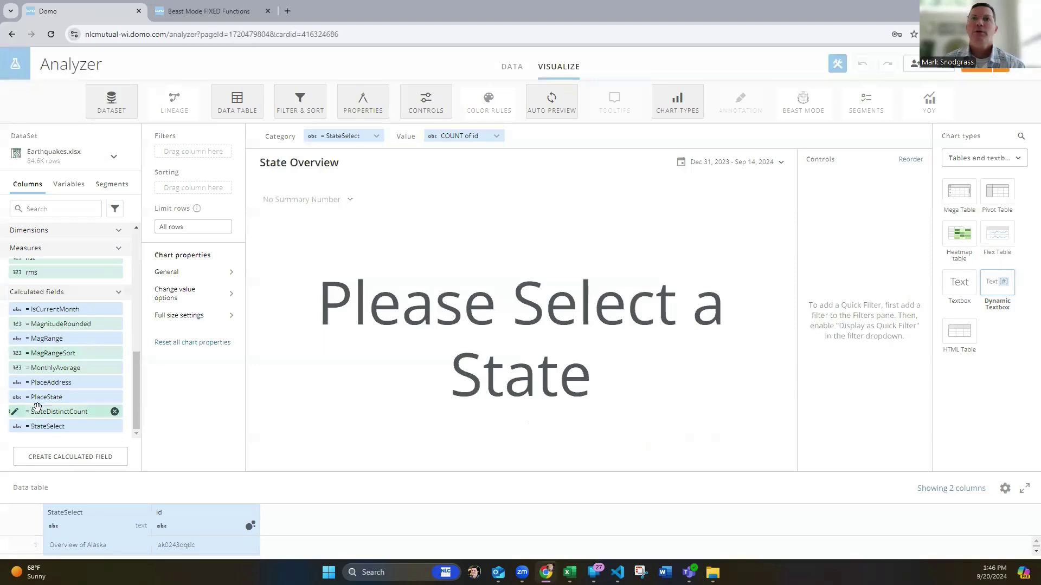
pyautogui.click(312, 137)
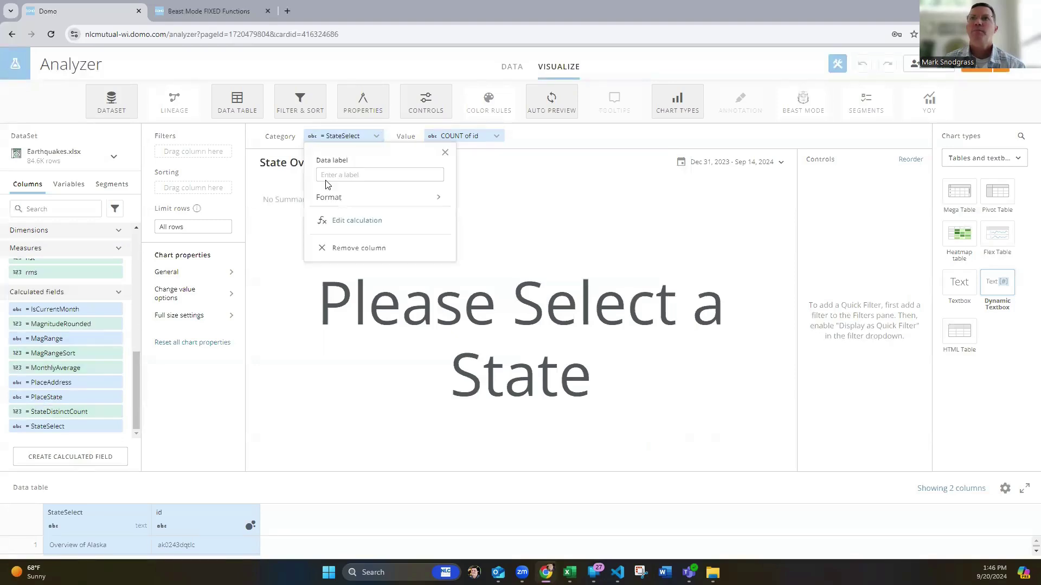
pyautogui.click(343, 224)
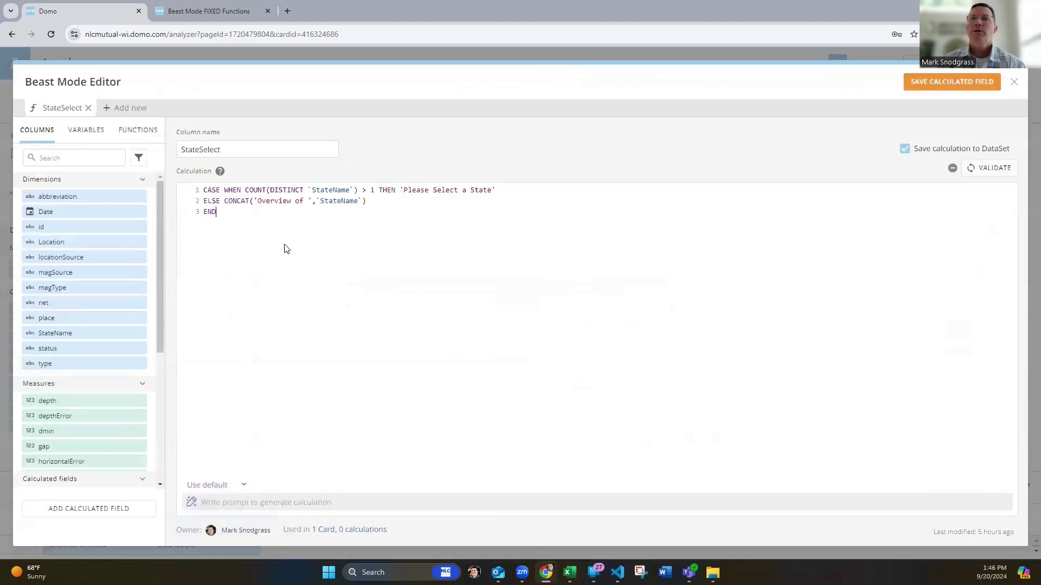
# Inspect the StateSelect CASE formula's 'Please Select a State' text, then close the editor unchanged
pyautogui.click(258, 228)
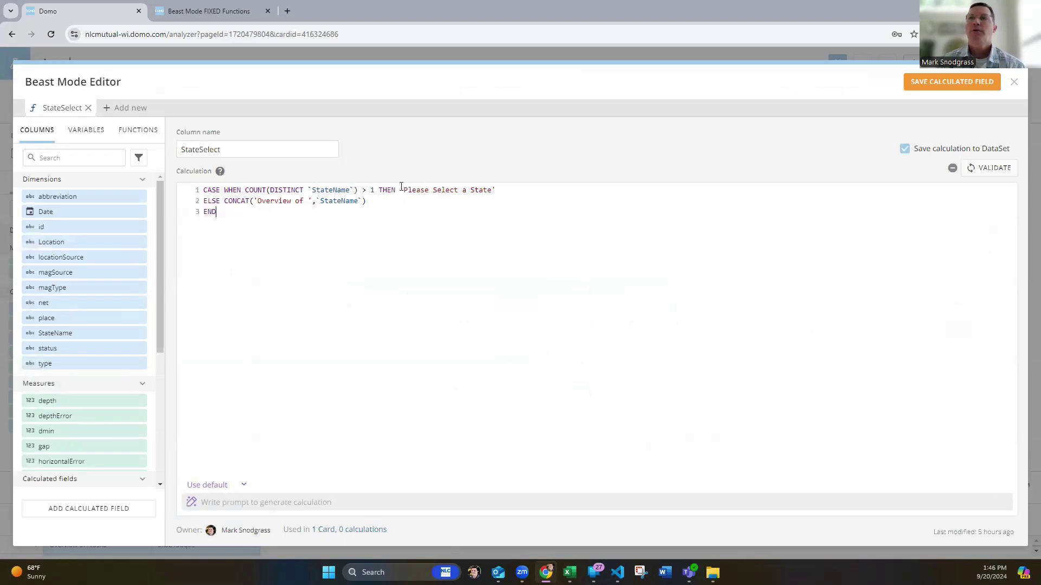
pyautogui.moveTo(401, 187); pyautogui.dragTo(522, 190)
pyautogui.click(514, 194)
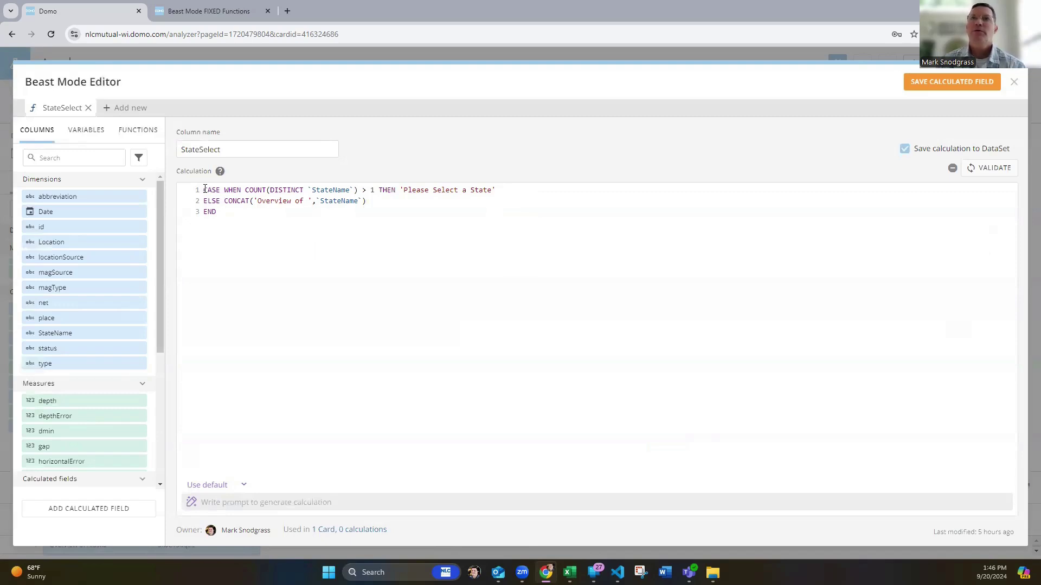
pyautogui.click(248, 230)
pyautogui.click(1014, 82)
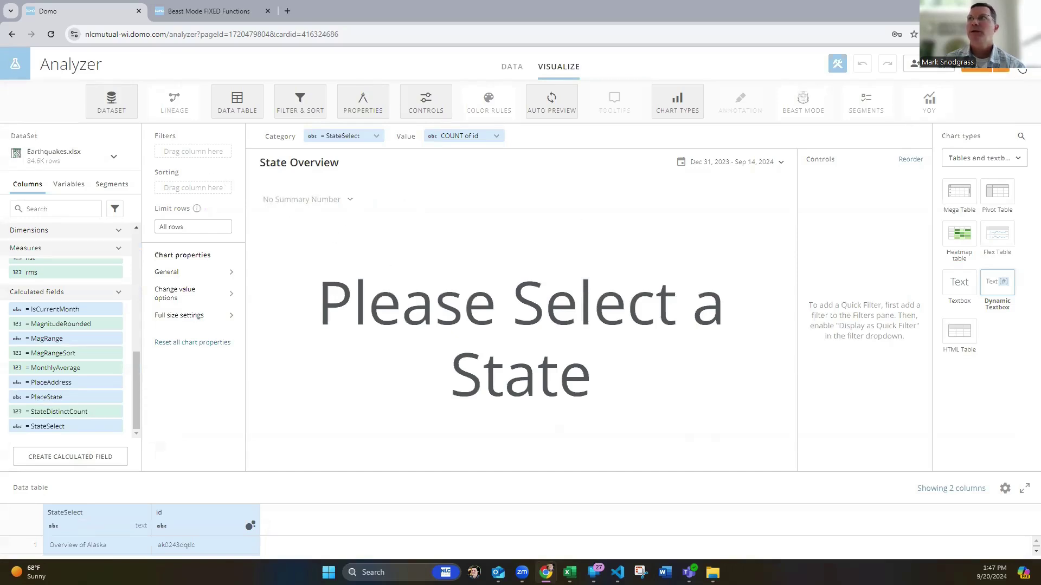
# Save the card, filter the dashboard to Oregon, then clear the Oregon filter
pyautogui.click(1021, 70)
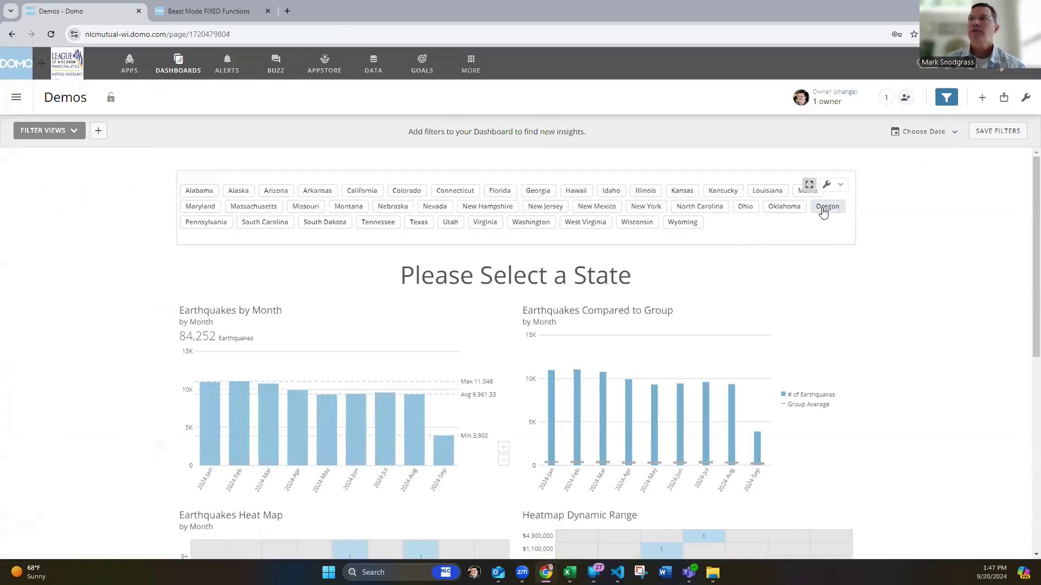
pyautogui.click(823, 211)
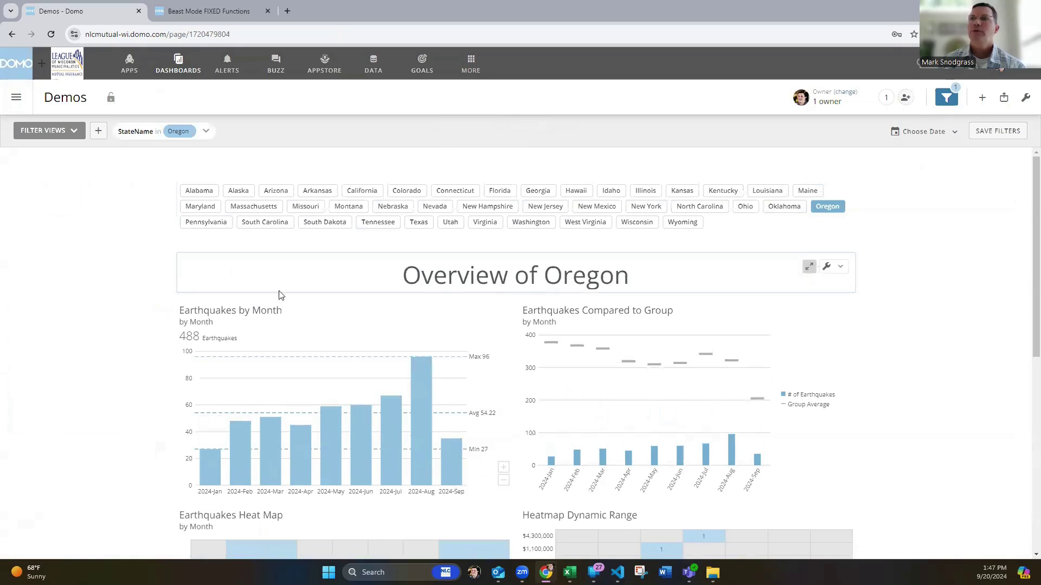
pyautogui.click(821, 211)
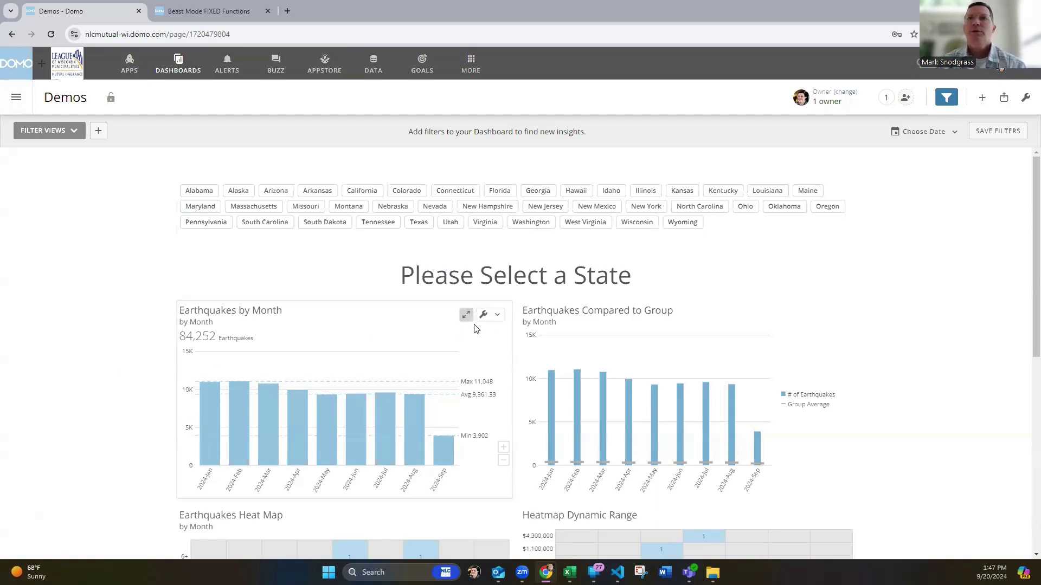
# Open Earthquakes by Month in Analyzer and uncheck Yes in the IsCurrentMonth quick filter
pyautogui.click(497, 317)
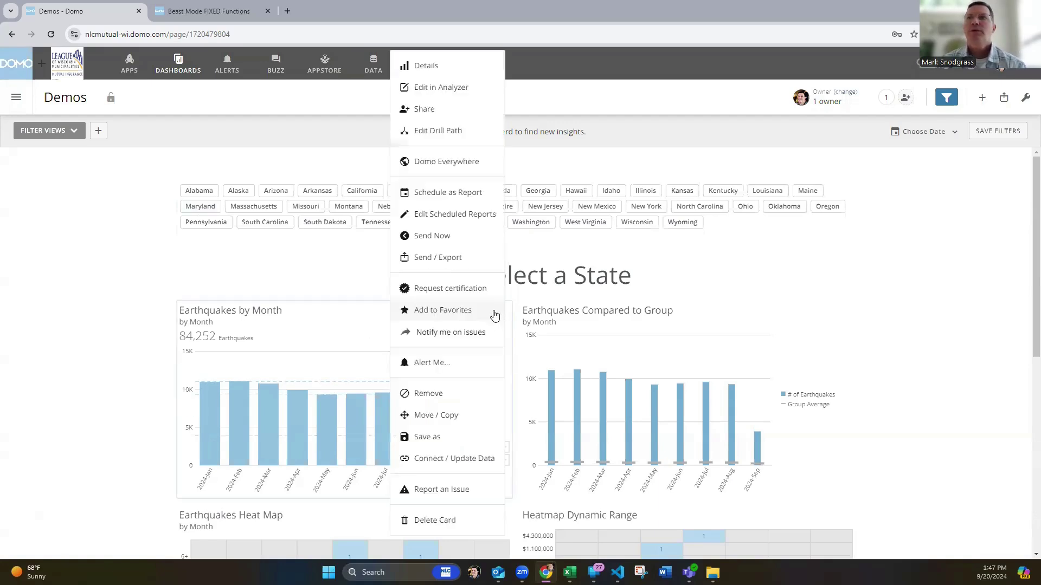
pyautogui.click(449, 99)
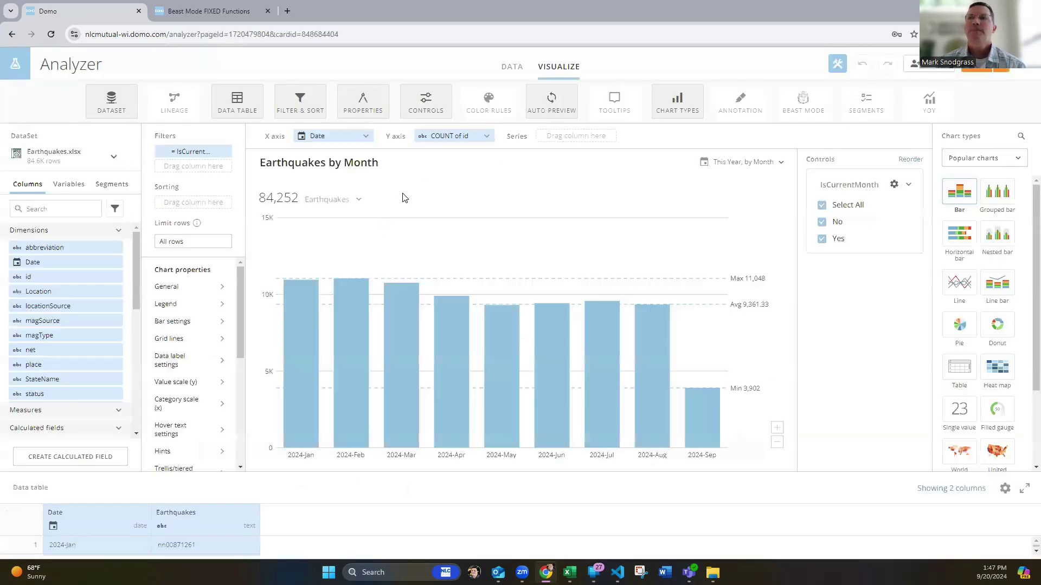
pyautogui.moveTo(693, 432)
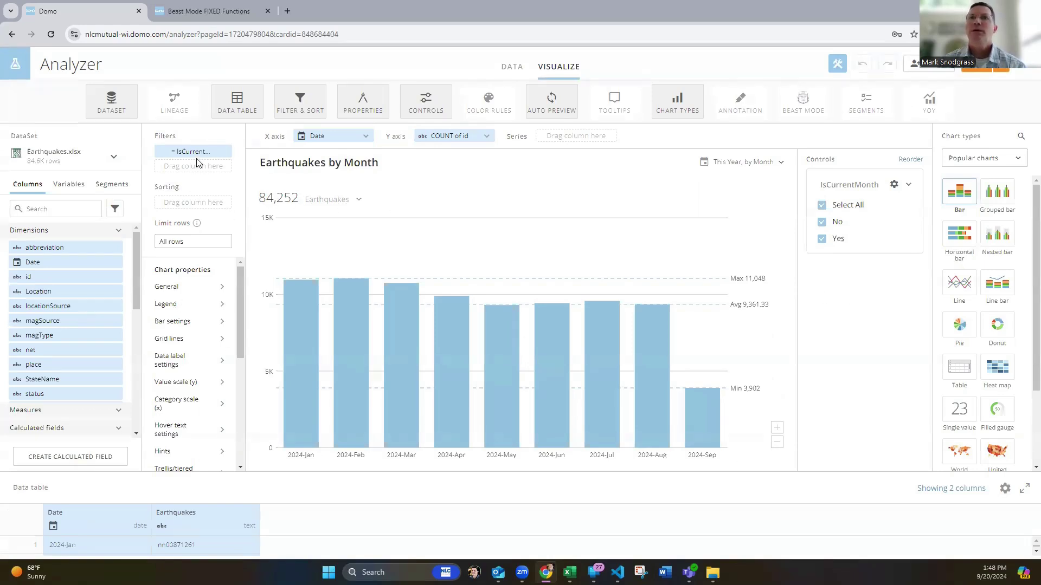
pyautogui.click(822, 239)
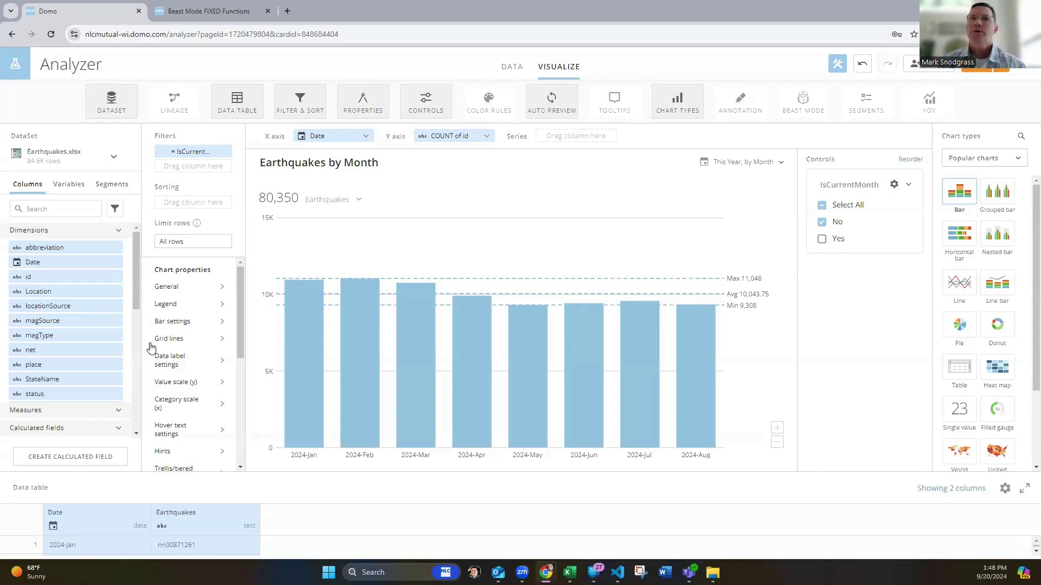
# Open the IsCurrentMonth calculation in the Beast Mode Editor
pyautogui.scroll(-3, 92, 330)
pyautogui.scroll(-3, 84, 325)
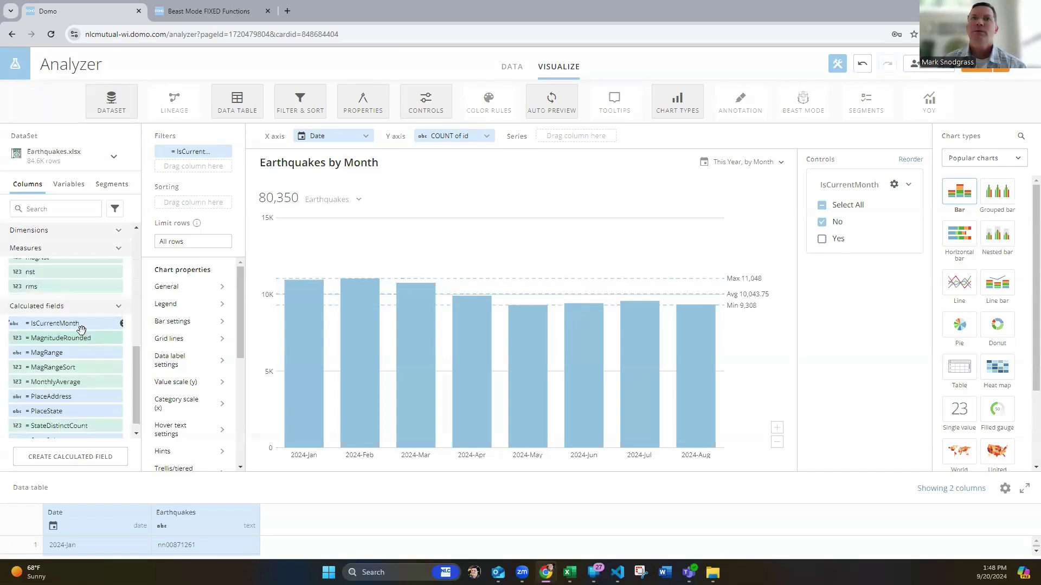
pyautogui.click(16, 309)
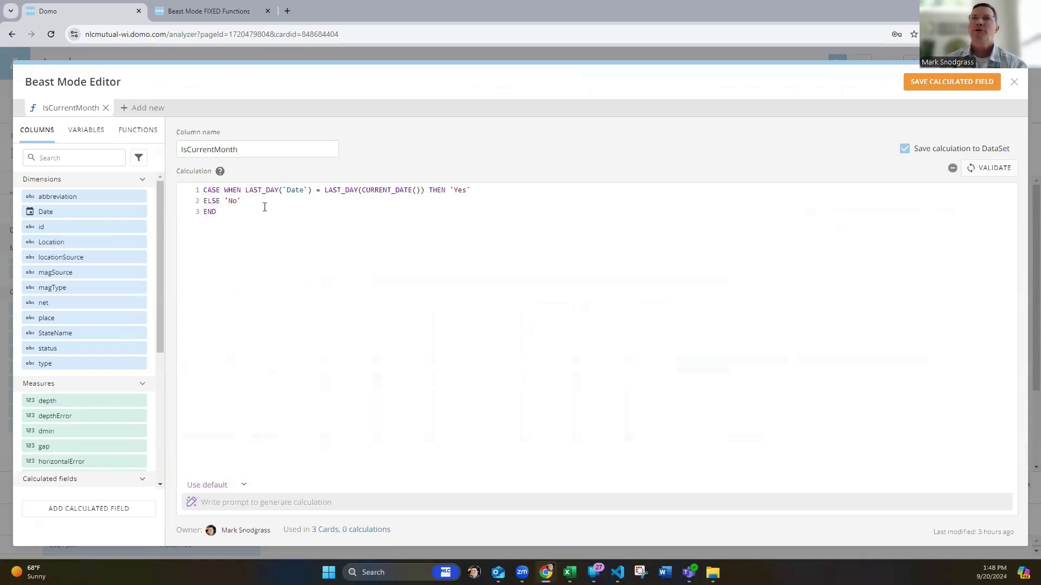
# Read the LAST_DAY function description and step through the formula's LAST_DAY(Date) and LAST_DAY(CURRENT_DATE()) comparison
pyautogui.click(135, 137)
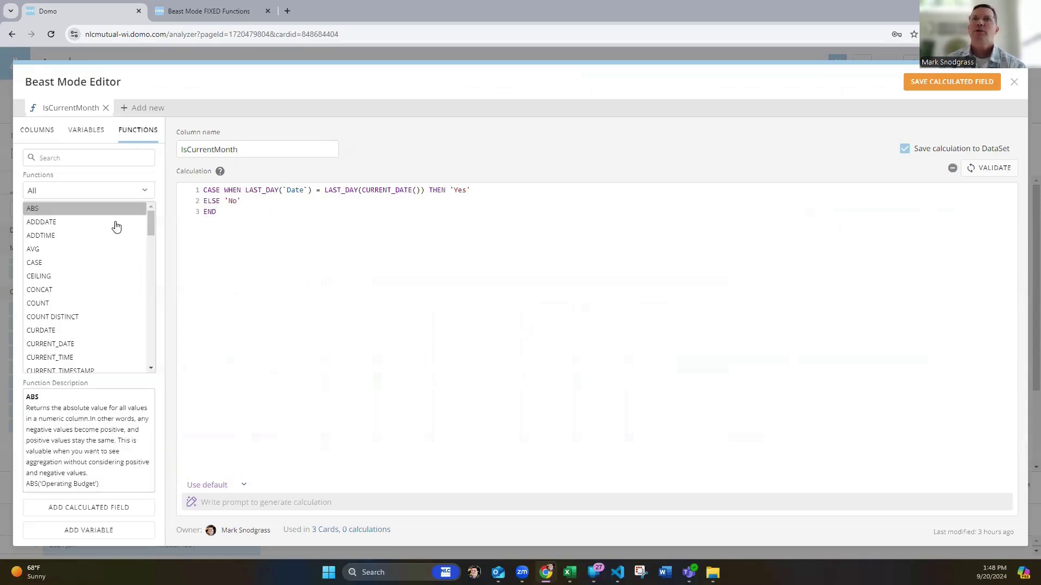
pyautogui.scroll(-3, 93, 283)
pyautogui.scroll(-6, 93, 282)
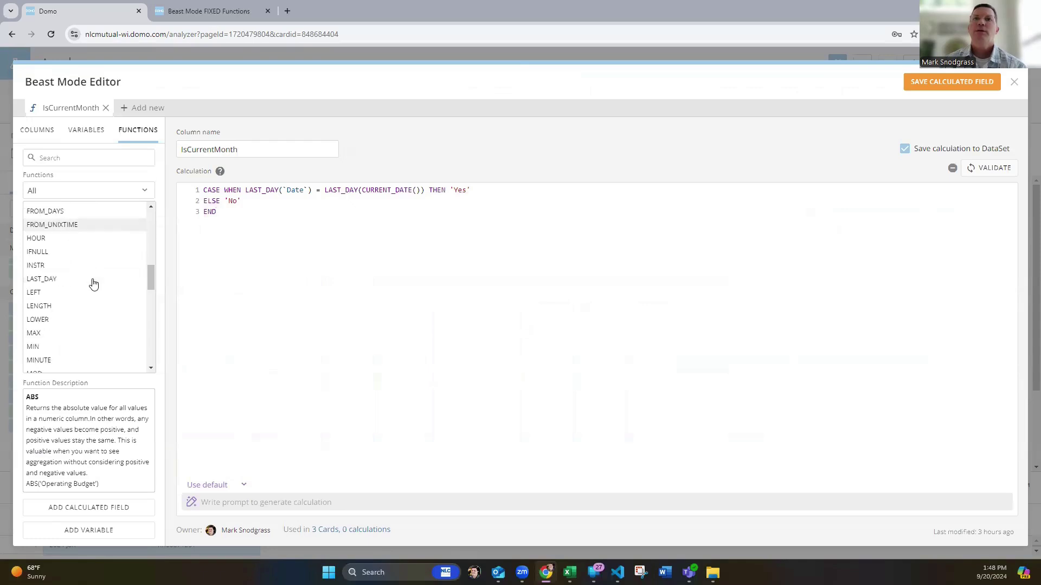
pyautogui.click(65, 282)
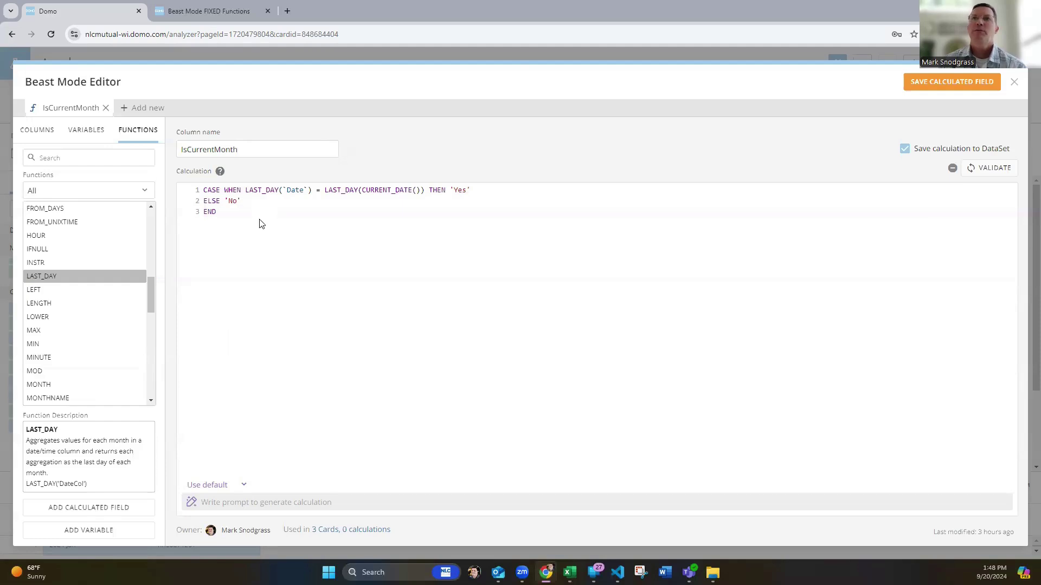
pyautogui.click(292, 191)
pyautogui.click(362, 191)
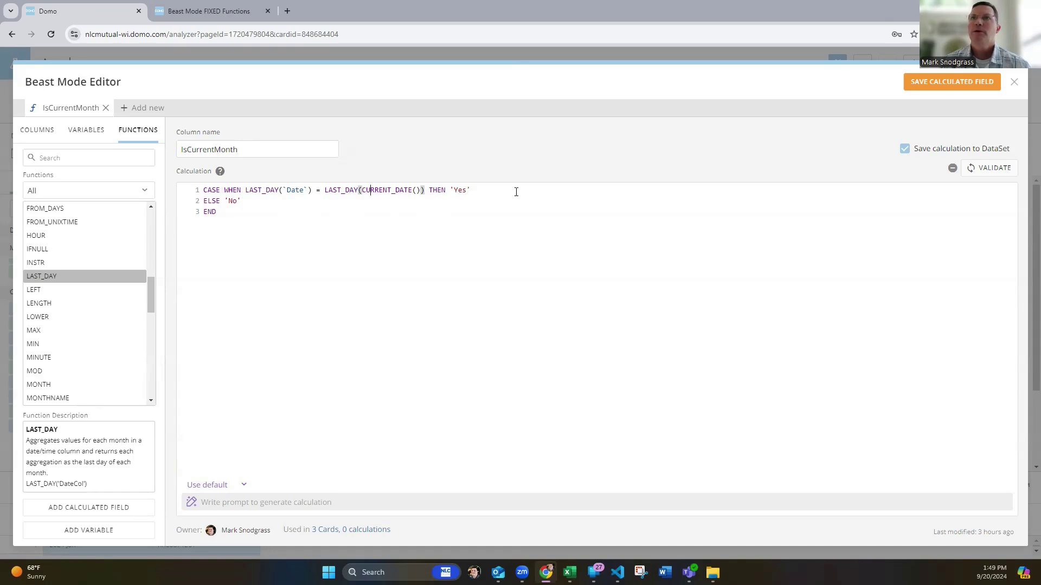
pyautogui.click(244, 200)
# Close the IsCurrentMonth formula editor and dismiss the IsCurrentMonth filter settings unchanged
pyautogui.click(1013, 82)
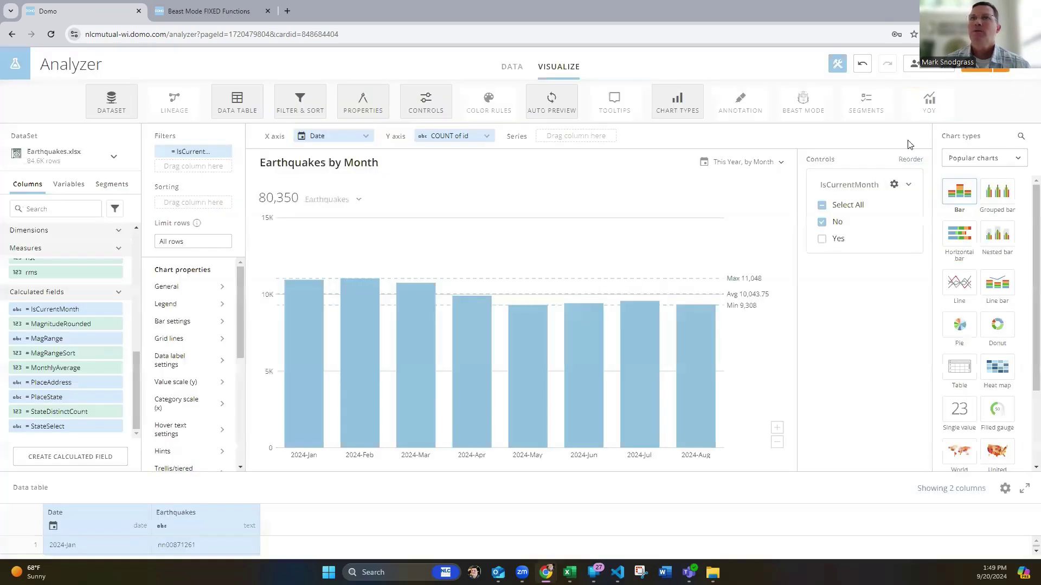
pyautogui.click(181, 152)
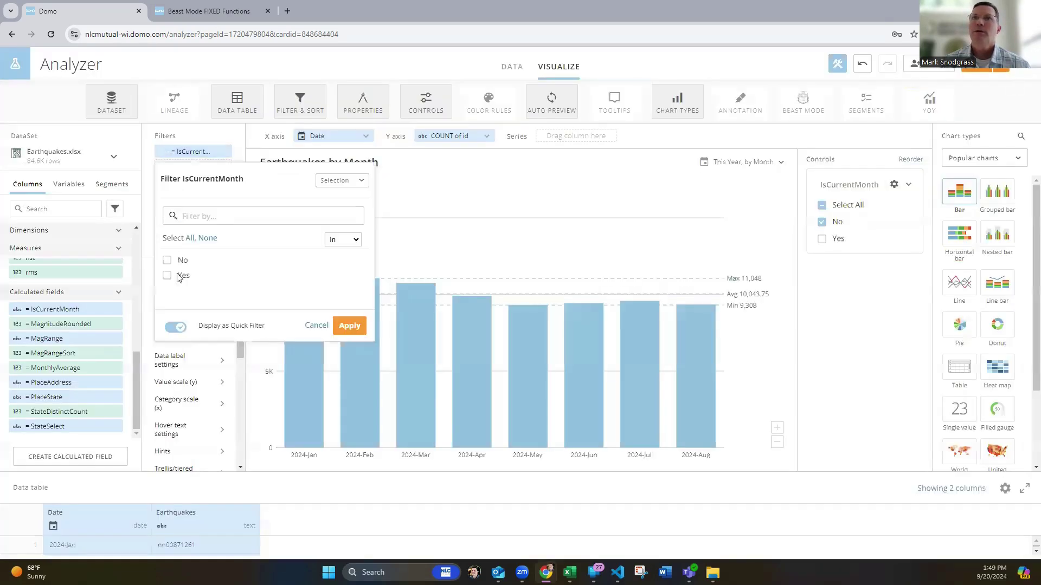
pyautogui.click(316, 326)
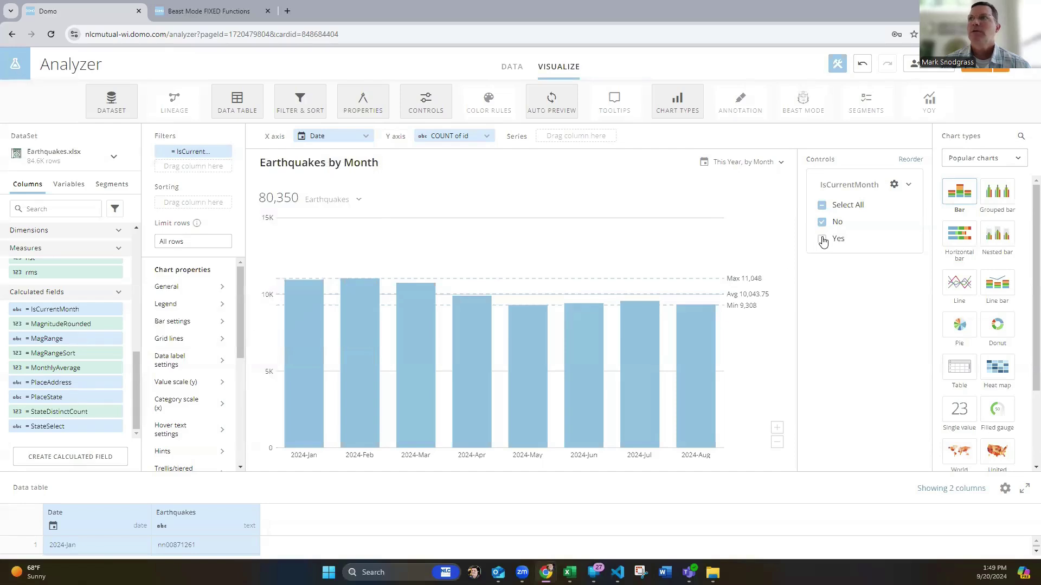
# Toggle the Yes checkbox on and off, then leave the Analyzer without saving
pyautogui.click(822, 240)
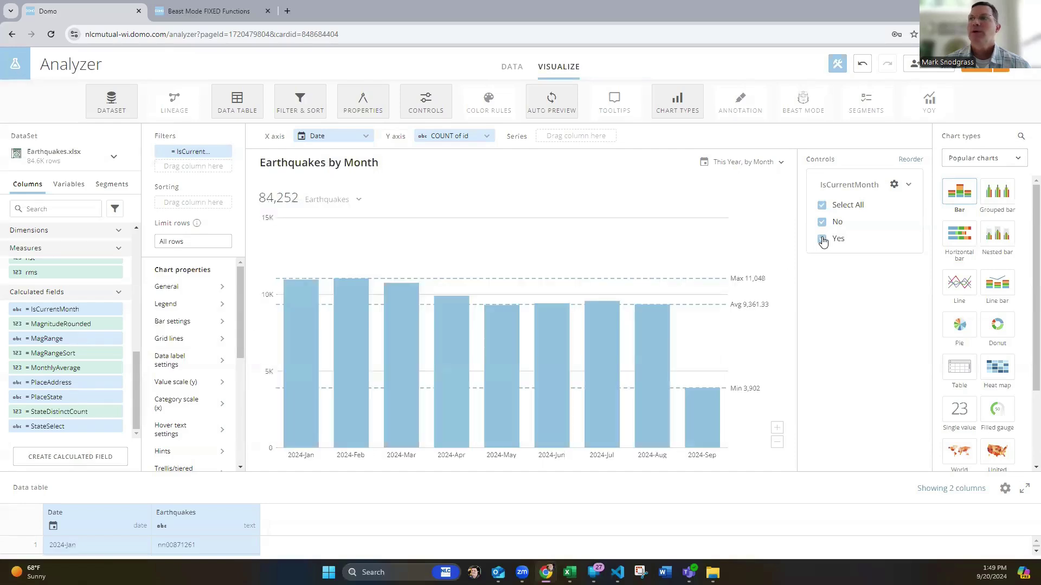
pyautogui.click(822, 240)
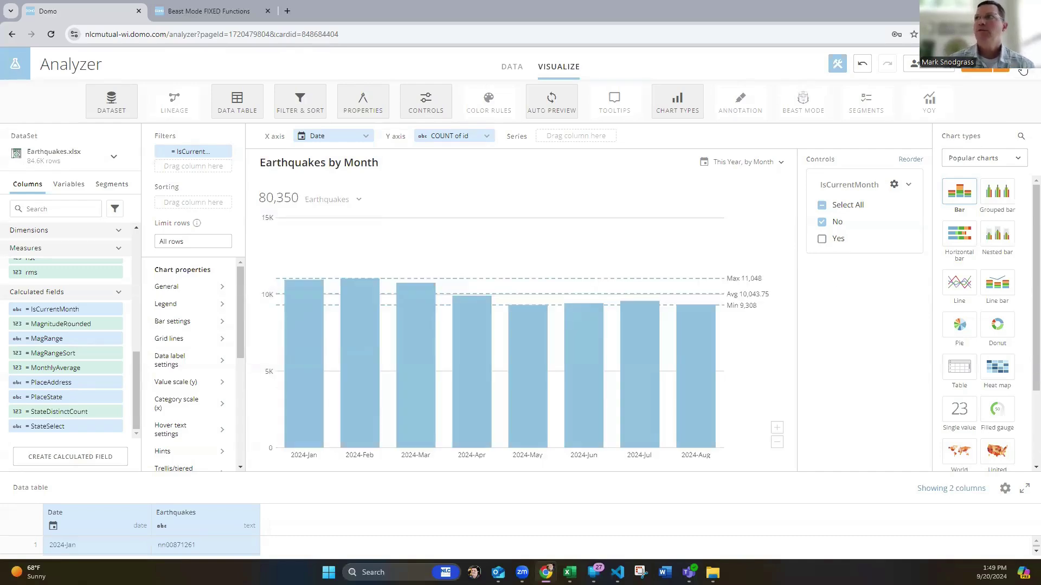
pyautogui.click(1006, 74)
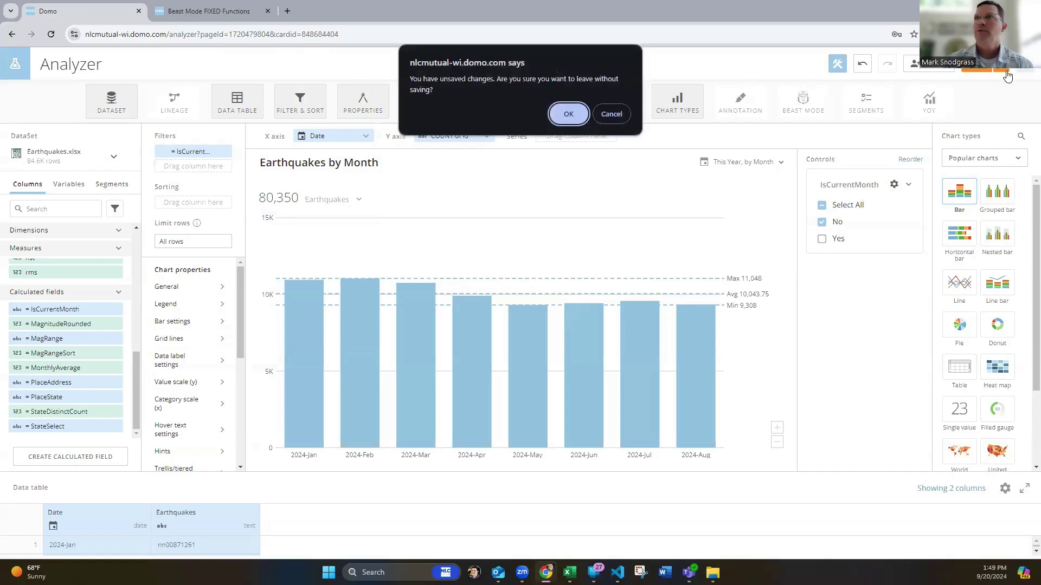
pyautogui.click(568, 114)
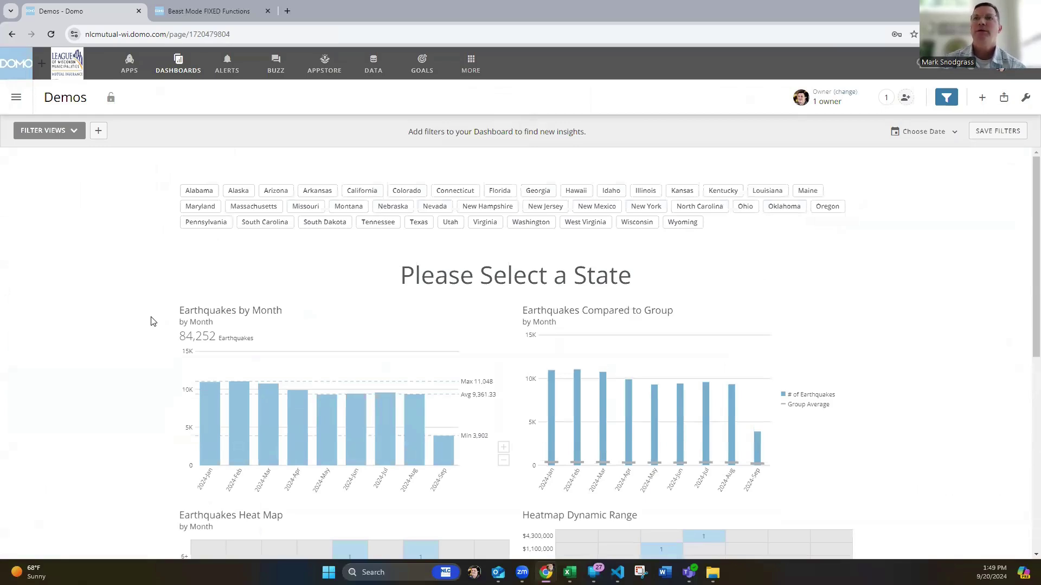
# Filter the dashboard to Oregon, then clear the Oregon filter again
pyautogui.moveTo(686, 328)
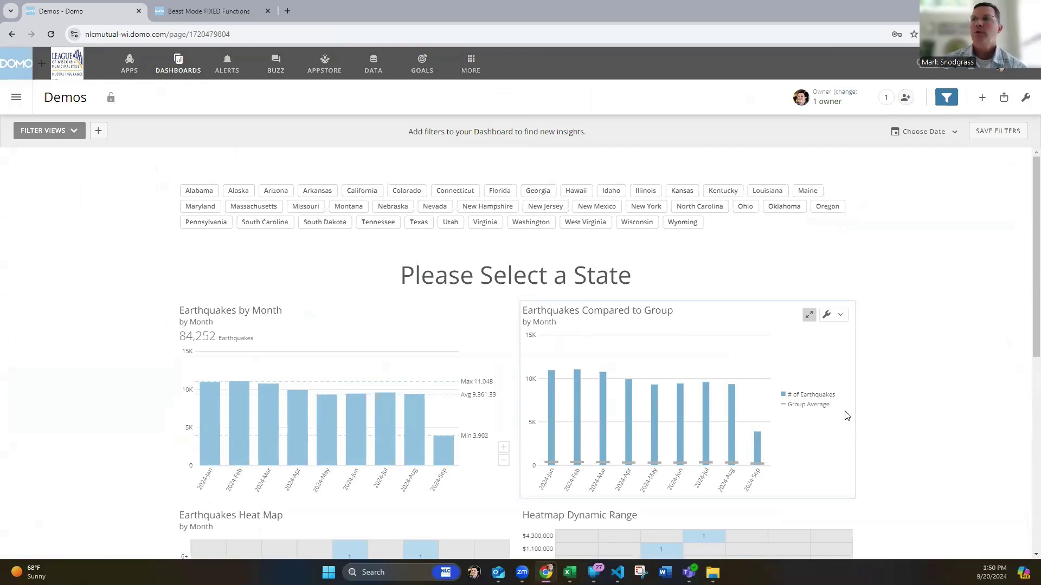
pyautogui.moveTo(828, 412)
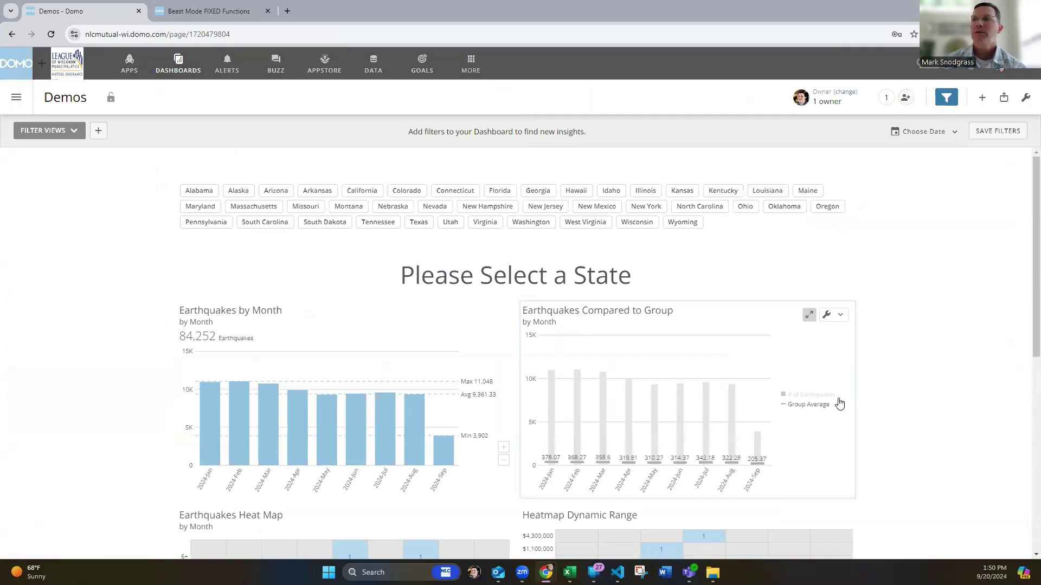
pyautogui.click(826, 207)
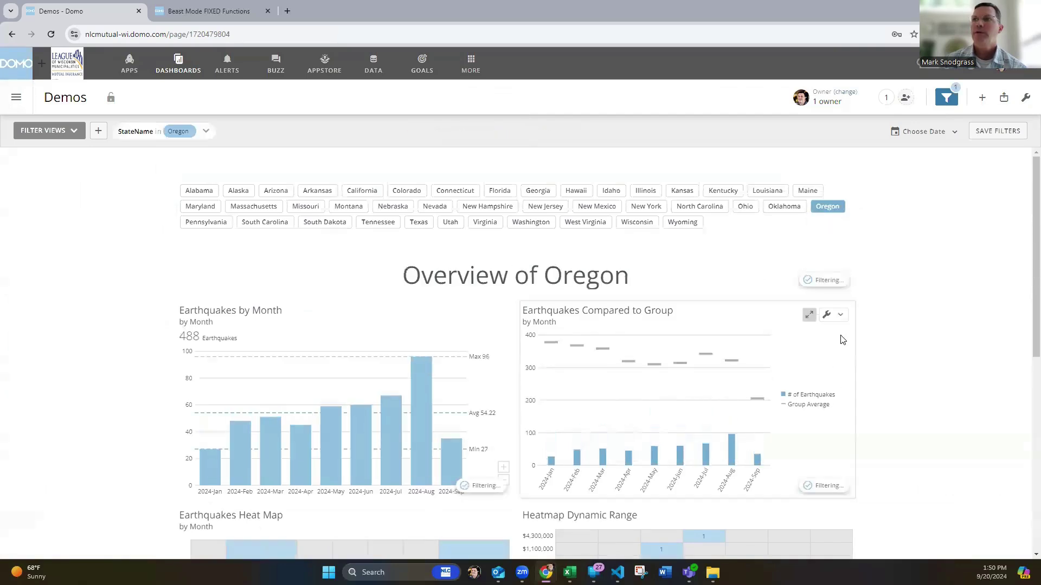
pyautogui.moveTo(798, 412)
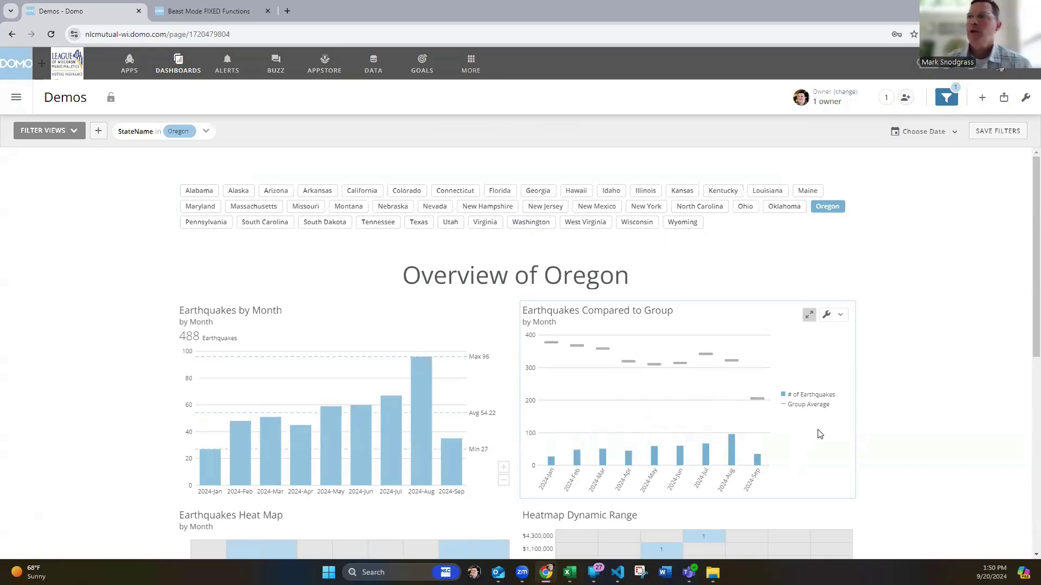
pyautogui.click(833, 211)
# Edit Earthquakes Compared to Group in Analyzer and switch to the Beast Mode FIXED Functions article
pyautogui.click(840, 319)
pyautogui.click(780, 87)
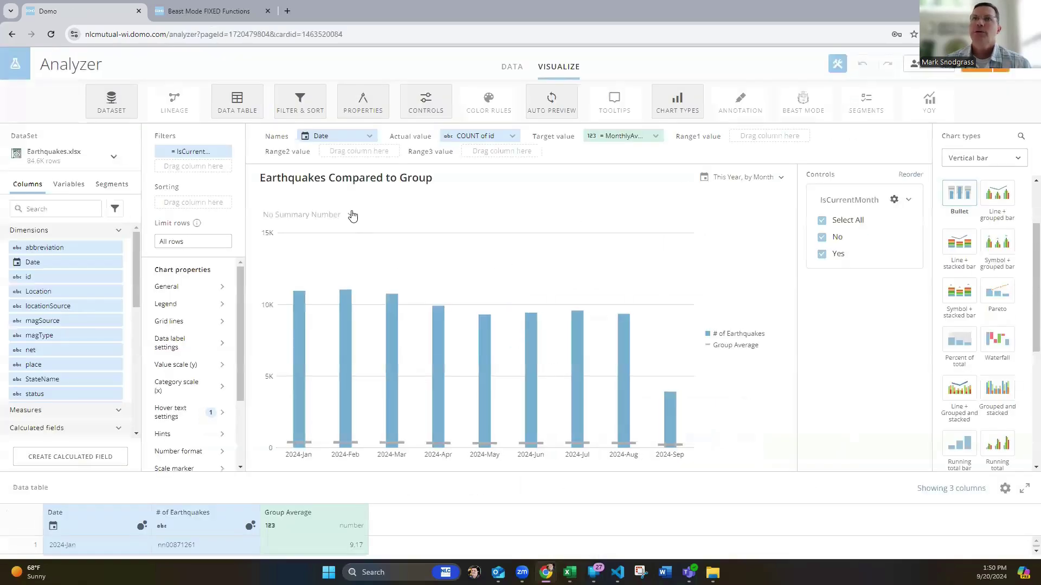
pyautogui.click(210, 7)
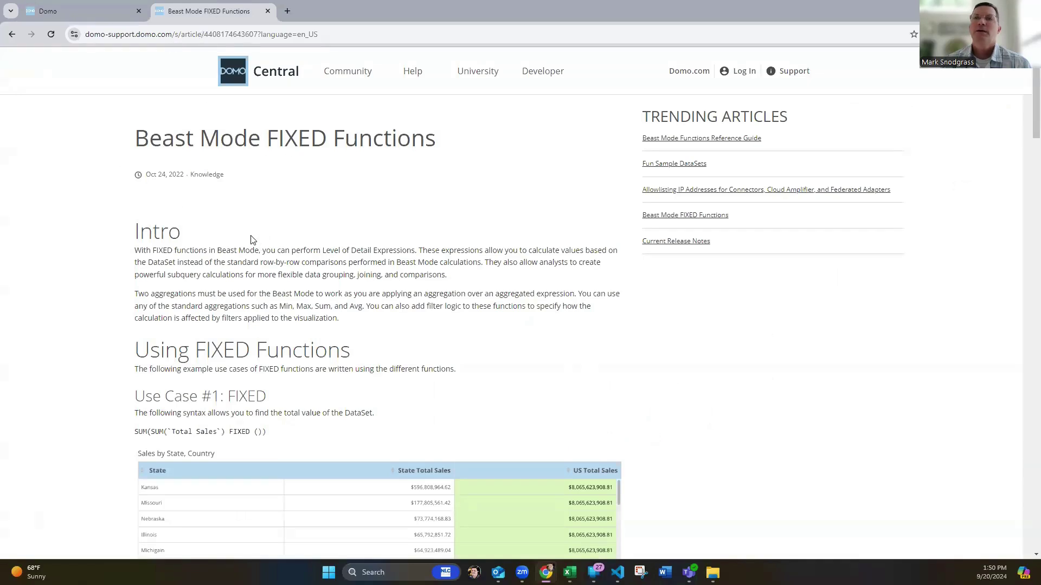
# Scroll through the FIXED and FIXED BY use cases, then return to the Domo Analyzer tab
pyautogui.scroll(-3, 122, 299)
pyautogui.scroll(-1, 121, 298)
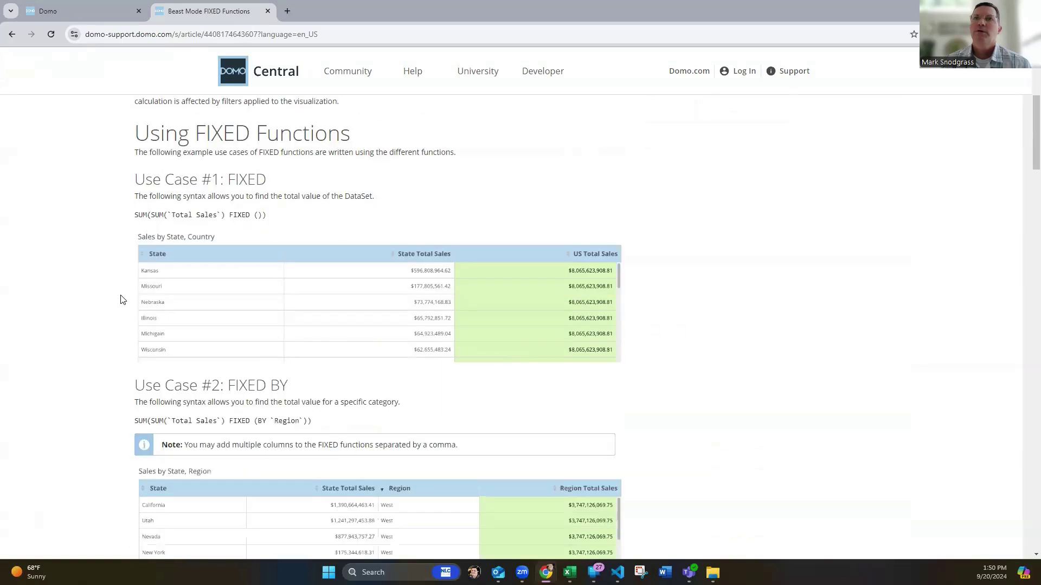
pyautogui.scroll(-2, 104, 290)
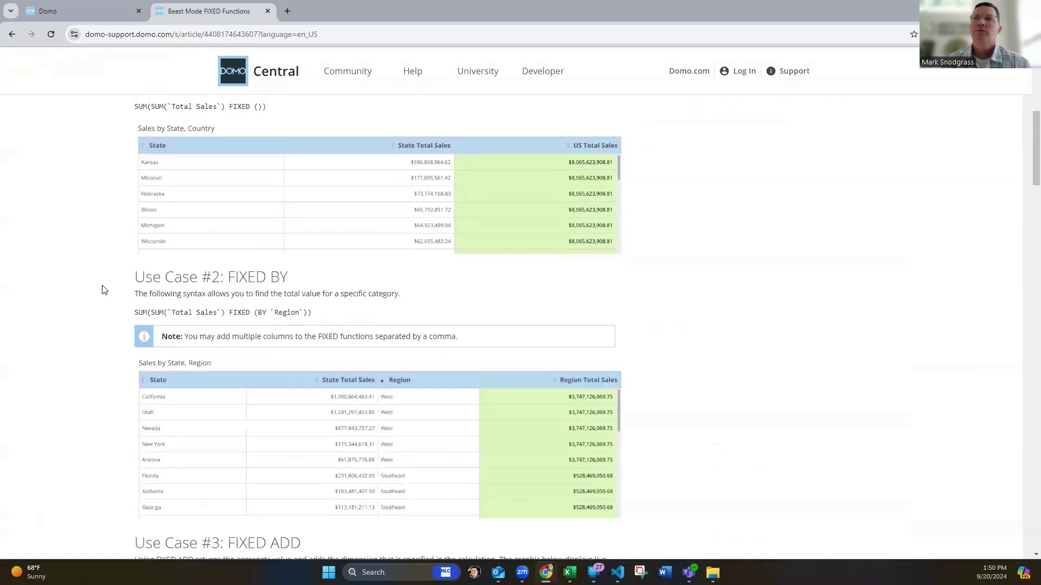
pyautogui.scroll(2, 104, 290)
pyautogui.scroll(1, 104, 290)
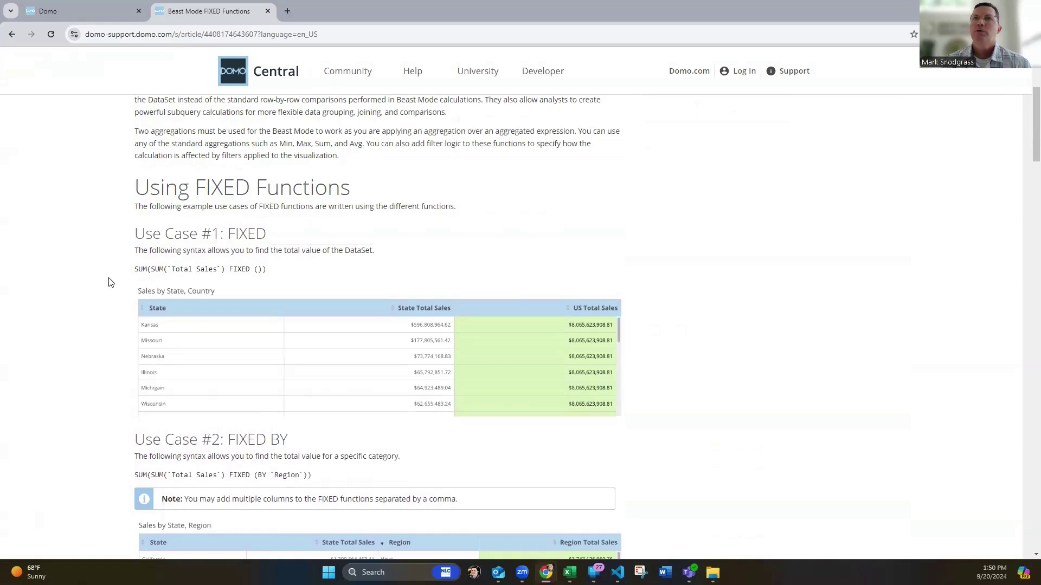
pyautogui.scroll(2, 124, 256)
pyautogui.scroll(1, 124, 257)
pyautogui.click(89, 10)
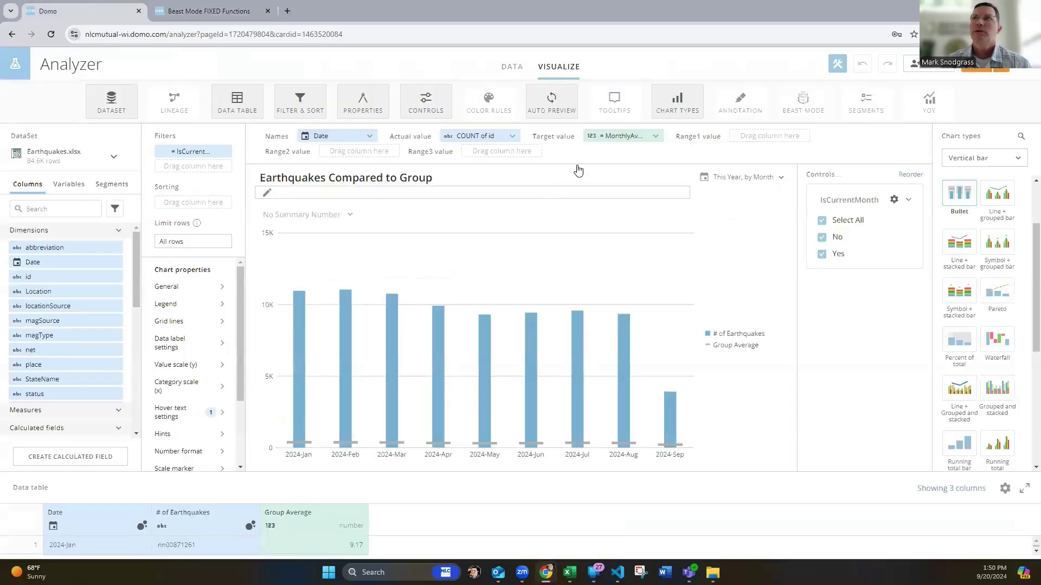
# Edit the Group Average MonthlyAverage formula, breaking it before MAX onto a second line, then close it
pyautogui.click(590, 139)
pyautogui.click(628, 220)
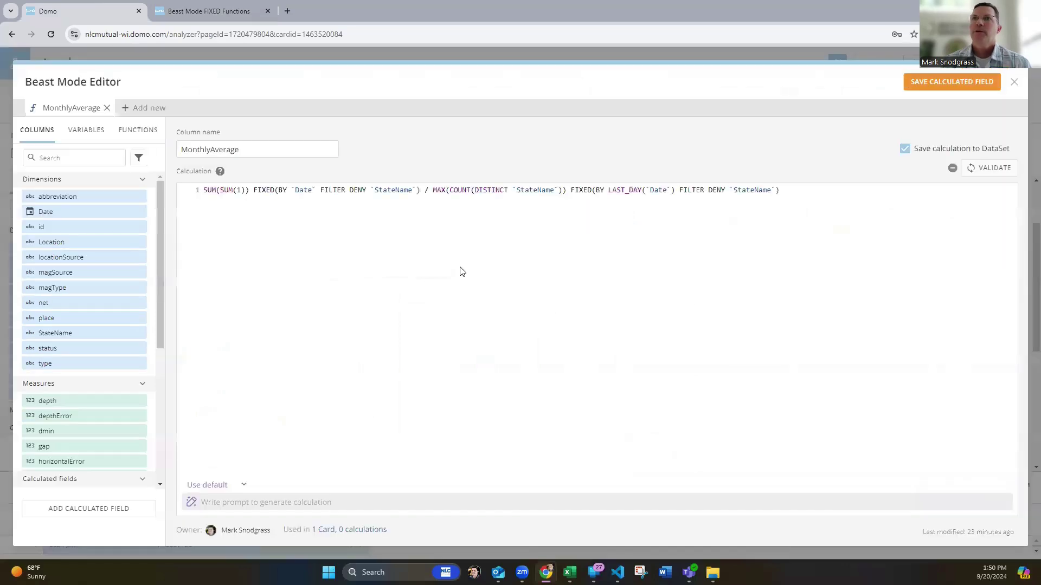
pyautogui.click(434, 191)
pyautogui.press('Return')
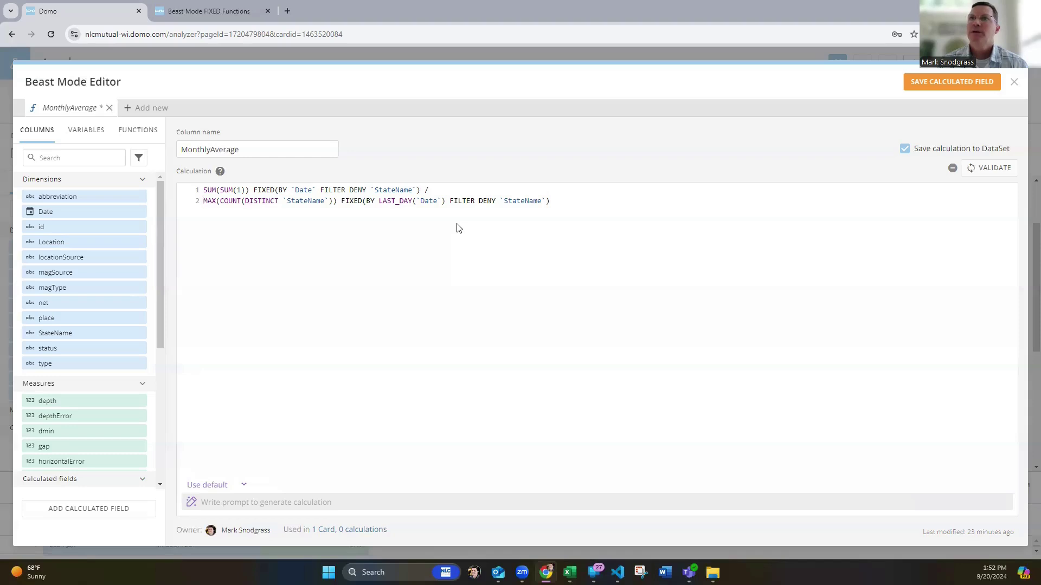
pyautogui.click(449, 201)
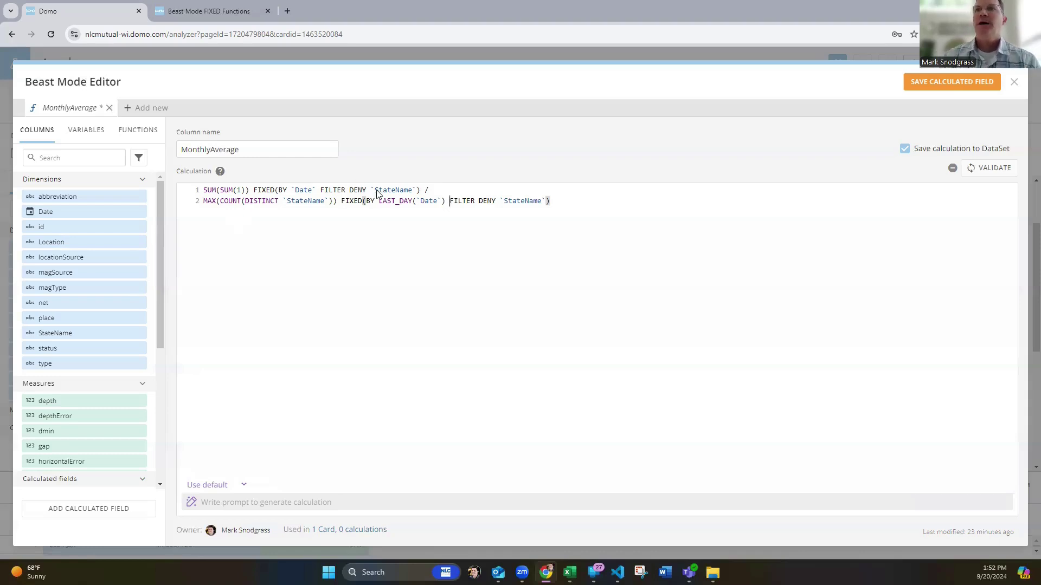
pyautogui.click(1012, 88)
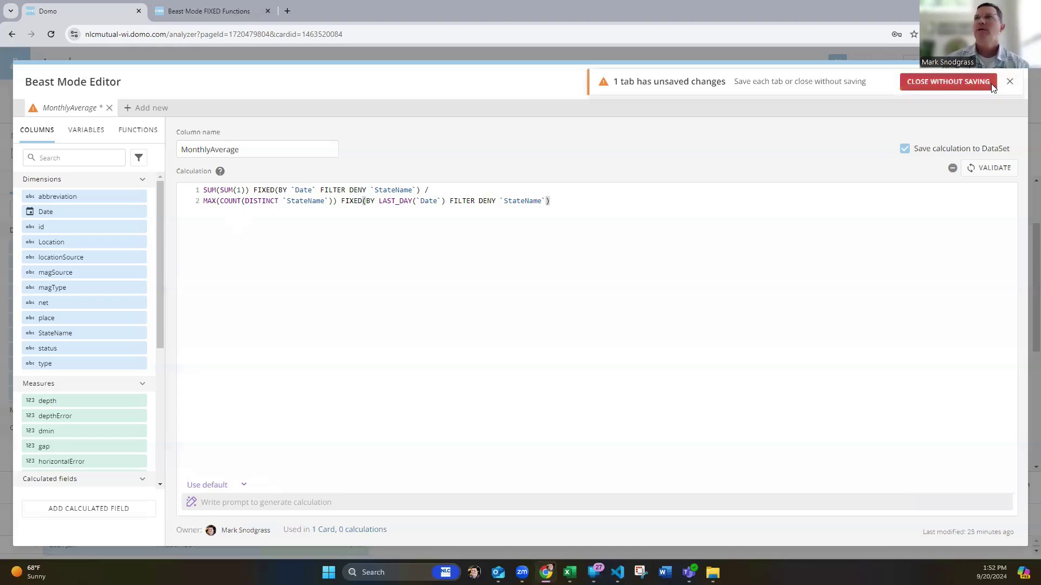
# Discard the formula edits, back on the dashboard preview Alaska then California, and clear the filter
pyautogui.click(991, 88)
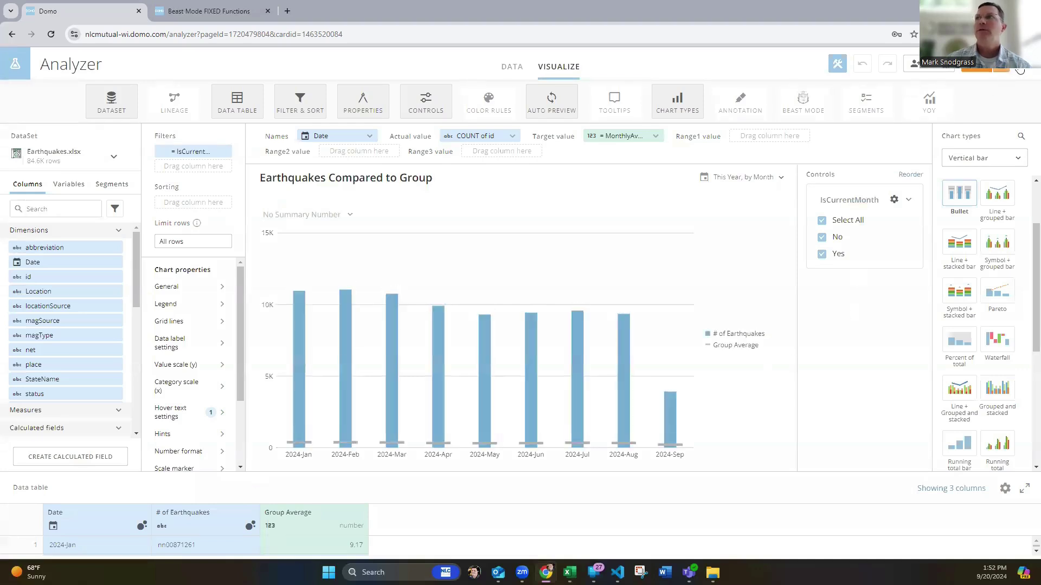
pyautogui.click(1022, 70)
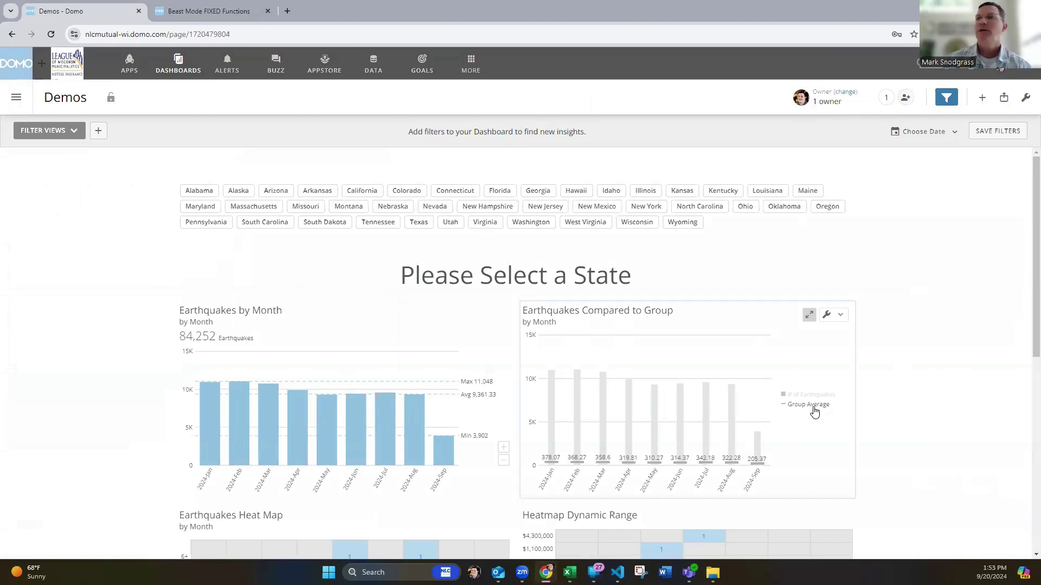
pyautogui.click(239, 192)
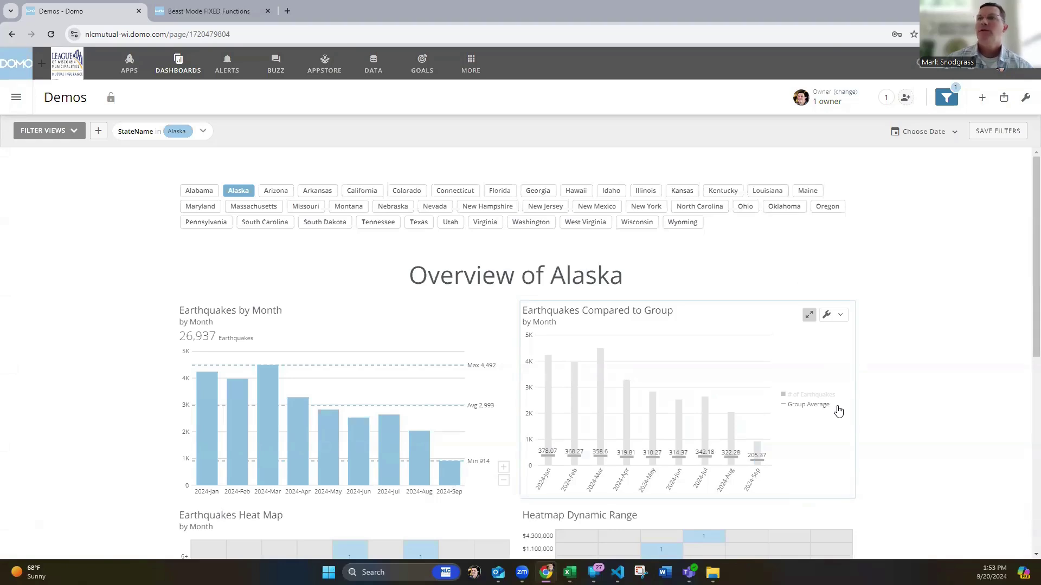
pyautogui.click(362, 191)
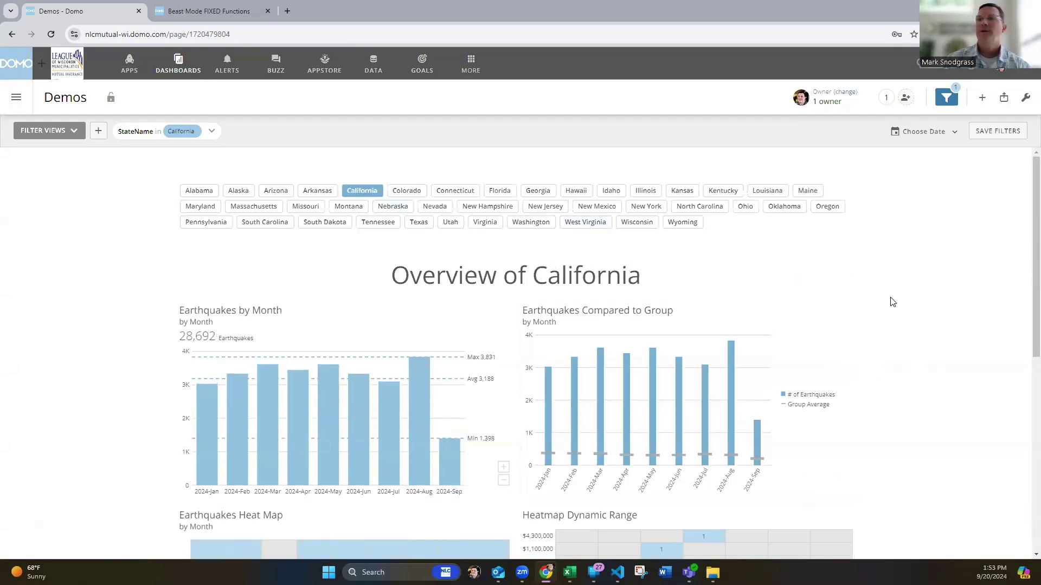
pyautogui.click(366, 193)
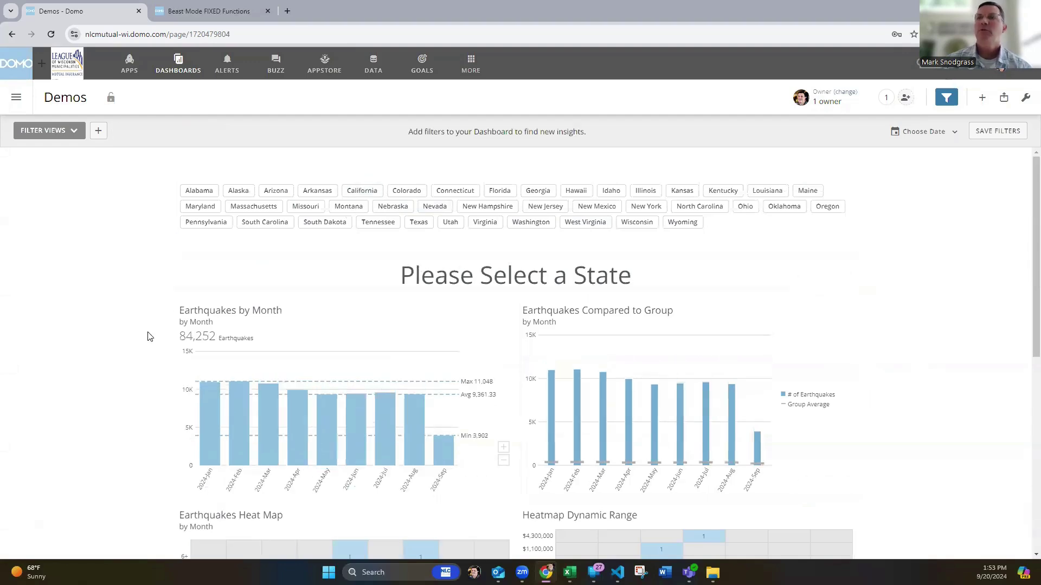
# Scroll to the Earthquakes Heat Map card, edit it in Analyzer, and open the MagRange pill's options
pyautogui.scroll(-2, 165, 324)
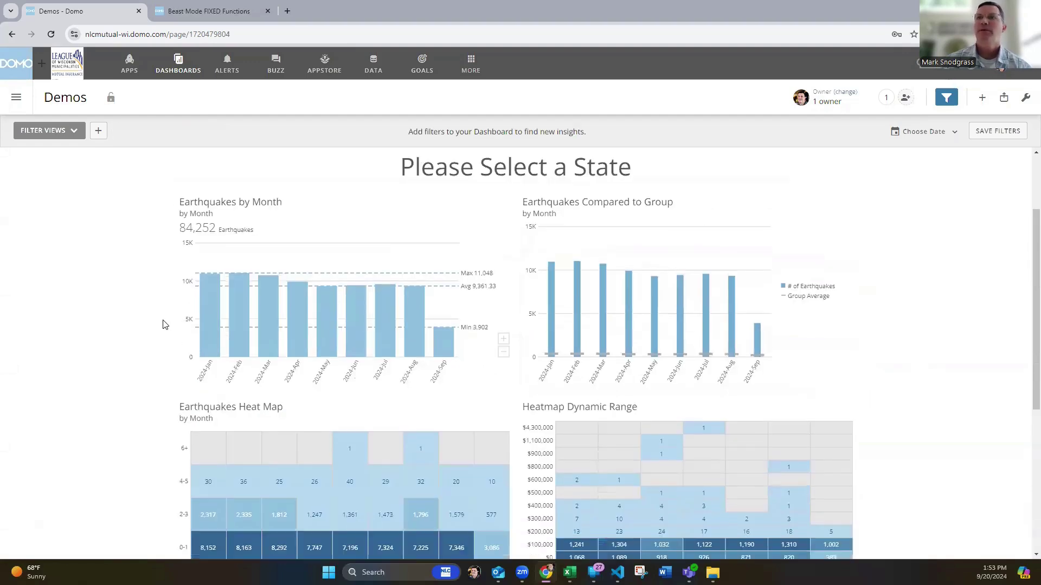
pyautogui.scroll(-3, 165, 324)
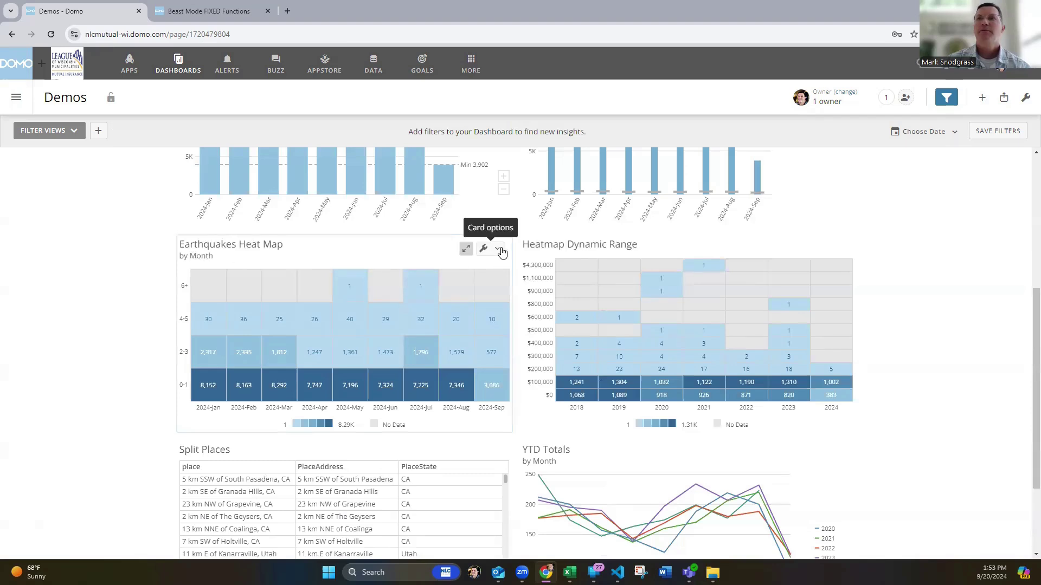
pyautogui.click(495, 250)
pyautogui.click(440, 107)
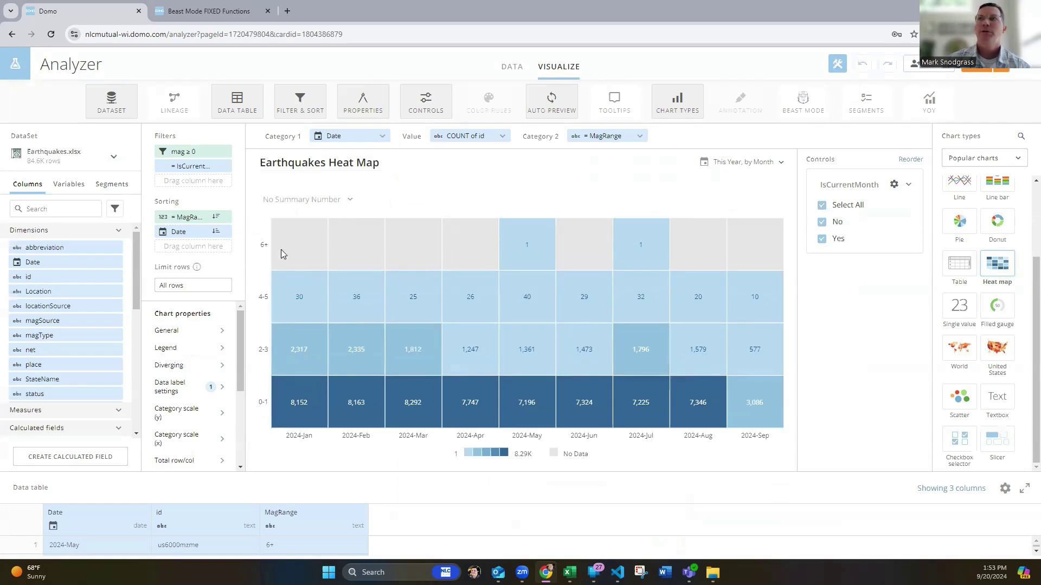
pyautogui.click(575, 139)
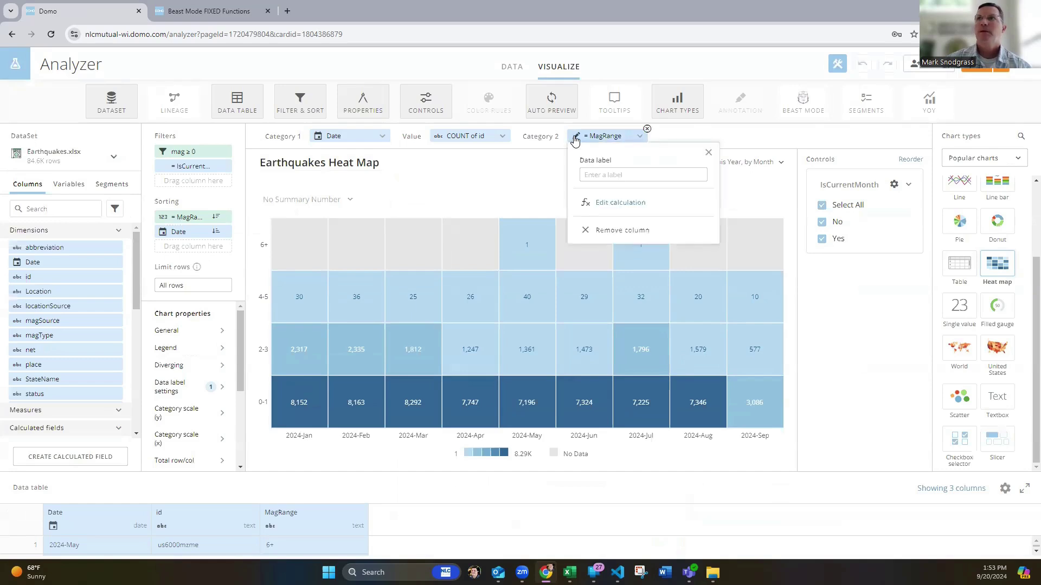
# Review the MagRange bucketing formula ('0-1', '2-3', '4-5', '6+') and close it unchanged
pyautogui.click(609, 204)
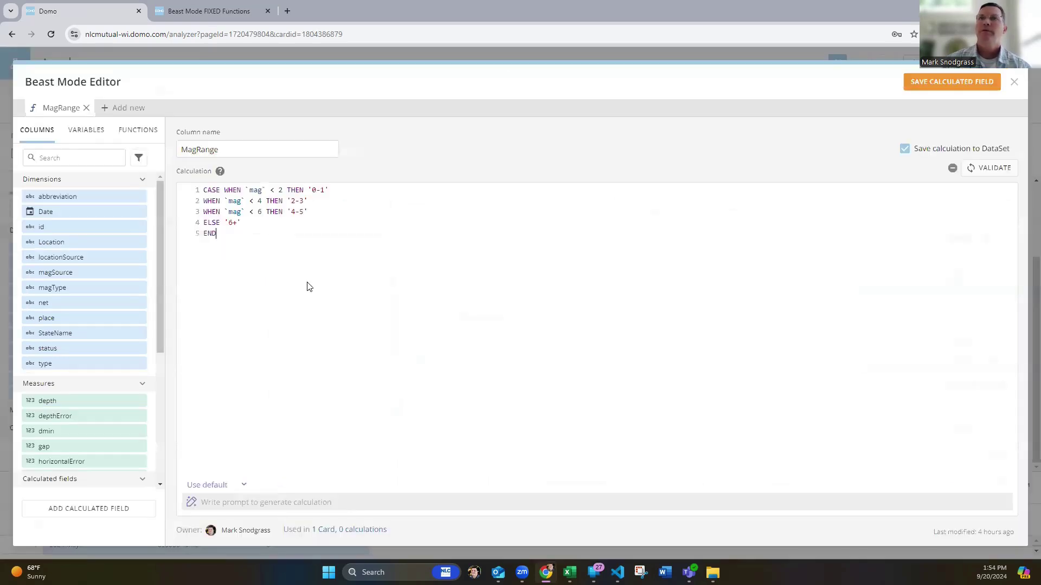
pyautogui.click(268, 236)
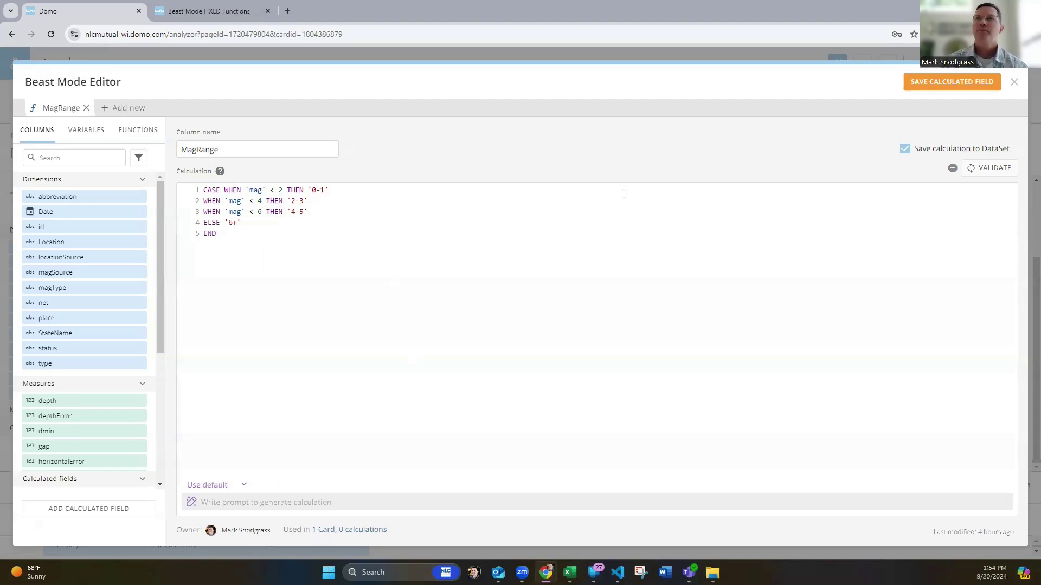
pyautogui.click(1014, 82)
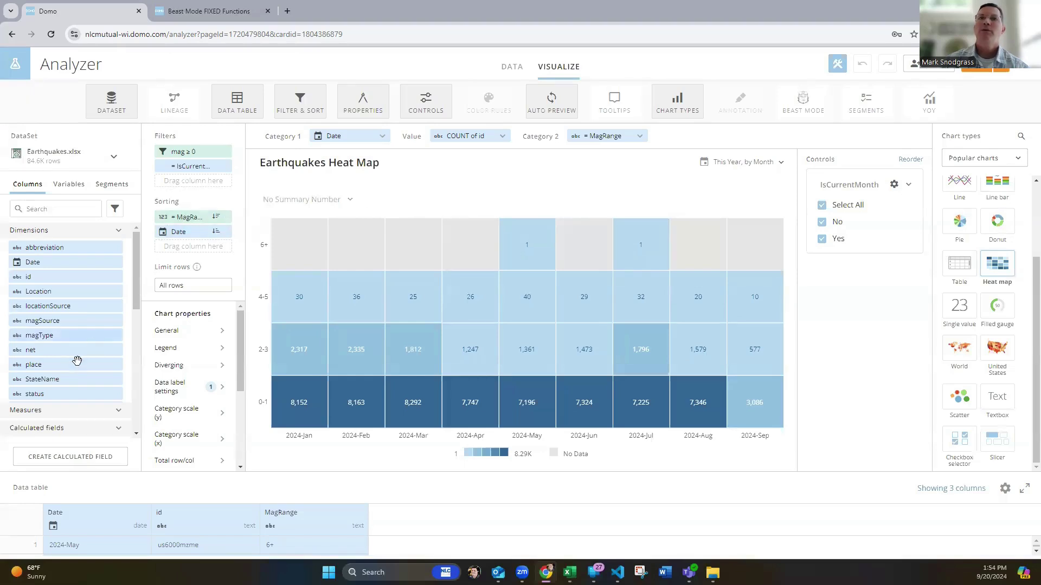
# Review the MagRangeSort formula mapping mag thresholds to sort values 0–3, then close it unchanged
pyautogui.scroll(-5, 76, 360)
pyautogui.scroll(-1, 77, 369)
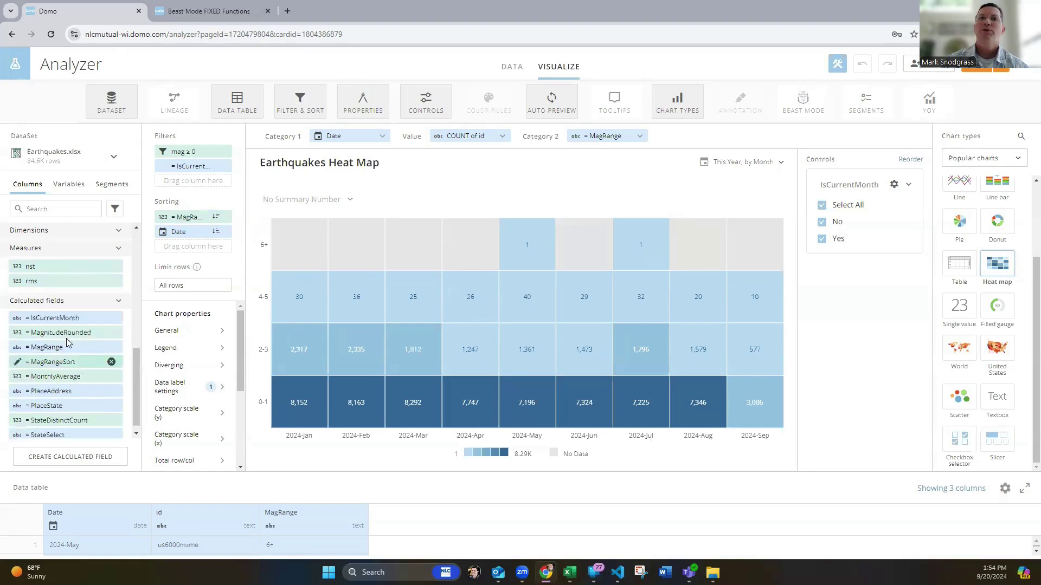
pyautogui.click(17, 362)
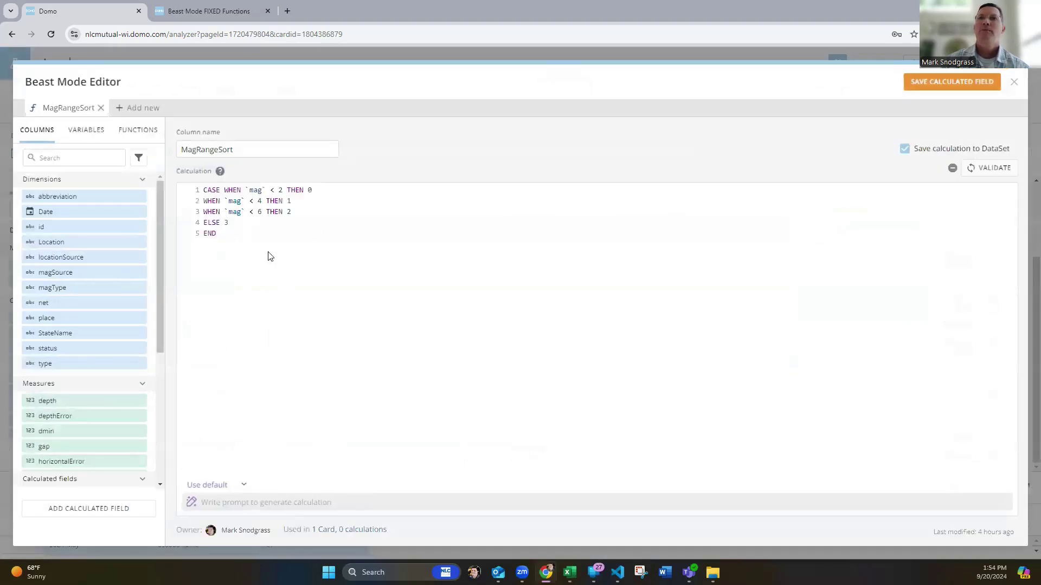
pyautogui.moveTo(216, 234); pyautogui.dragTo(218, 200)
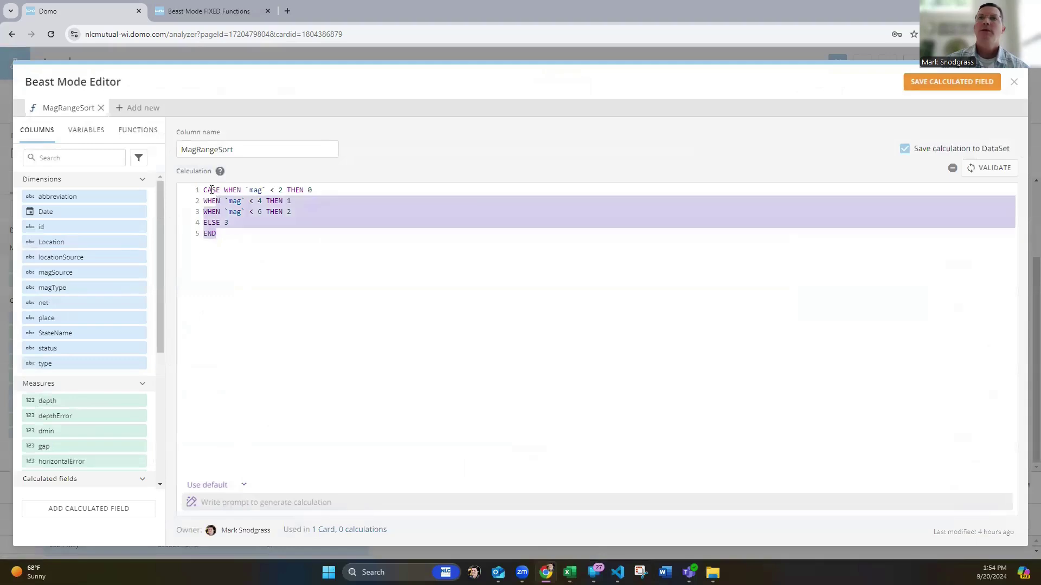
pyautogui.click(316, 188)
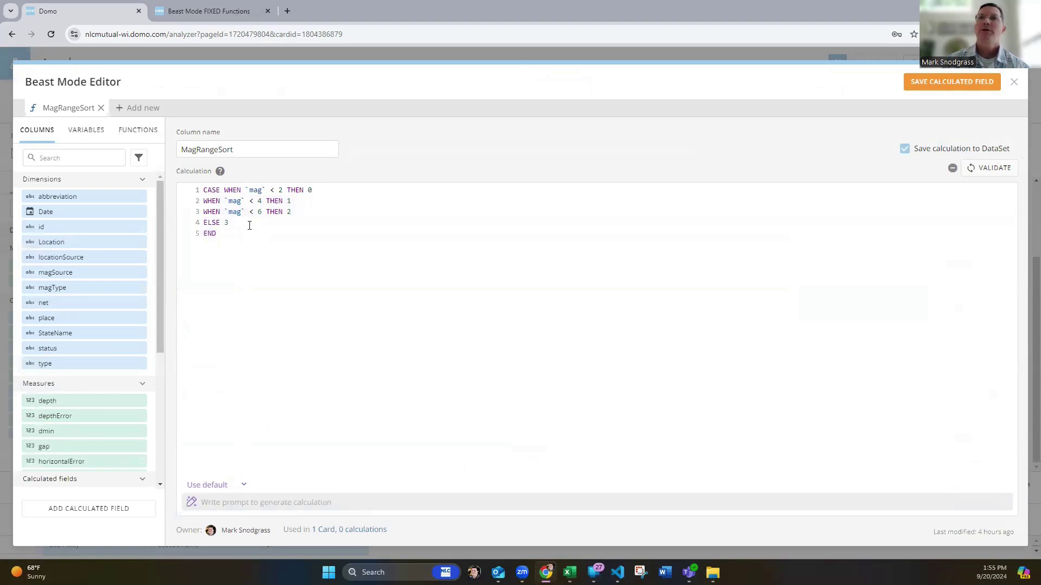
pyautogui.click(976, 84)
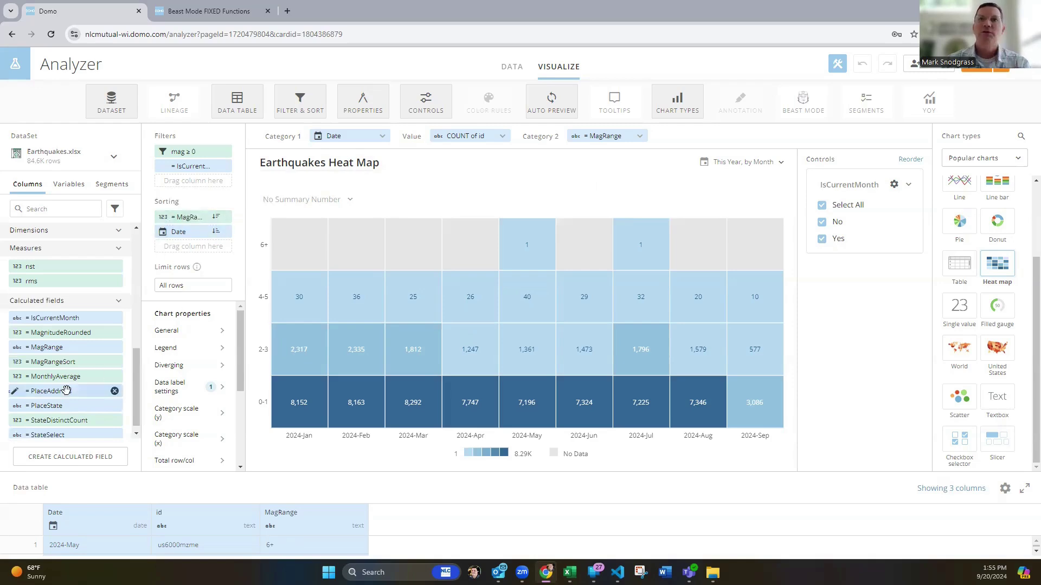
pyautogui.moveTo(28, 368)
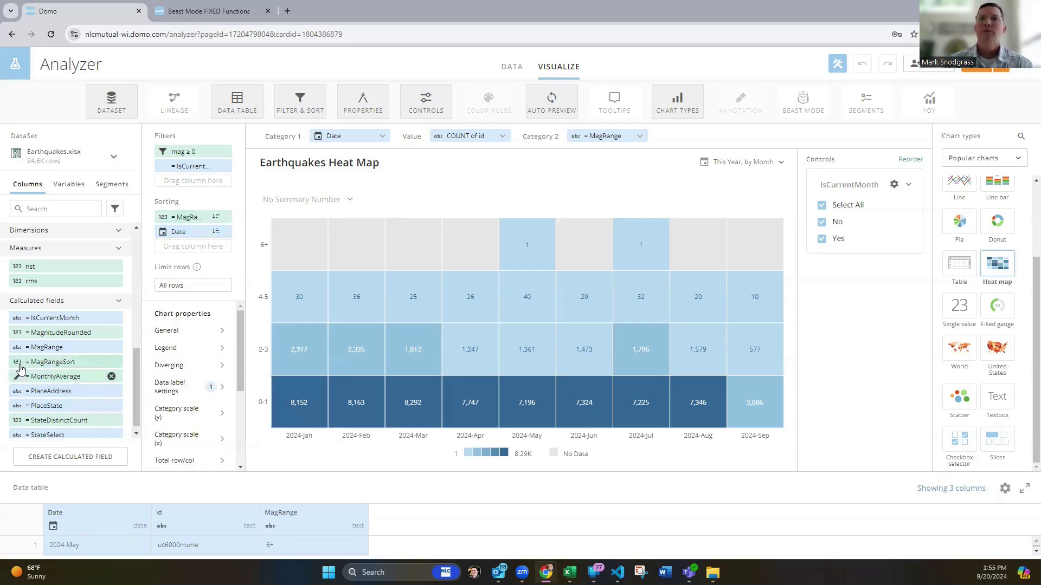
pyautogui.click(18, 363)
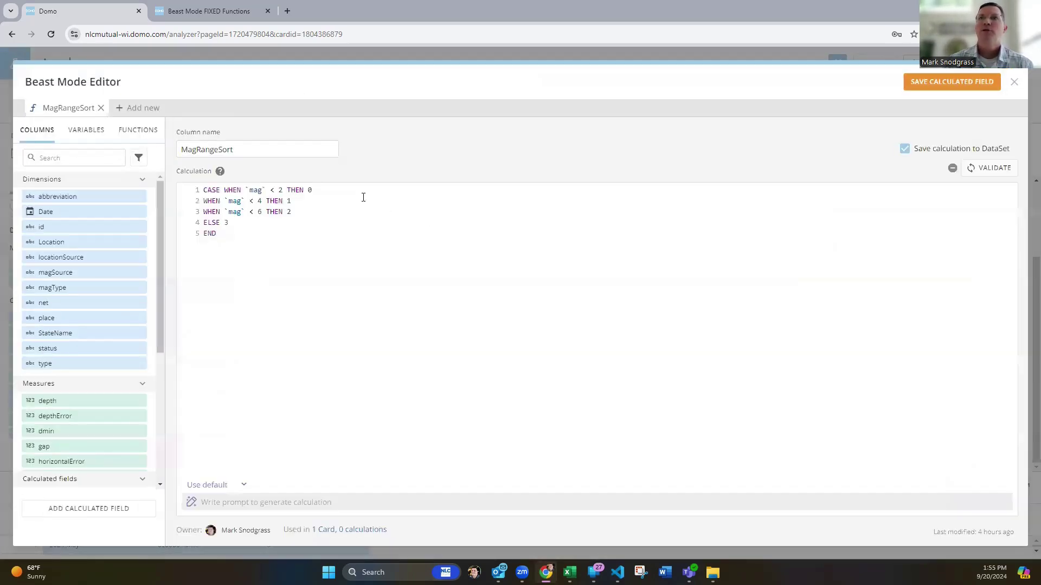
pyautogui.click(1014, 82)
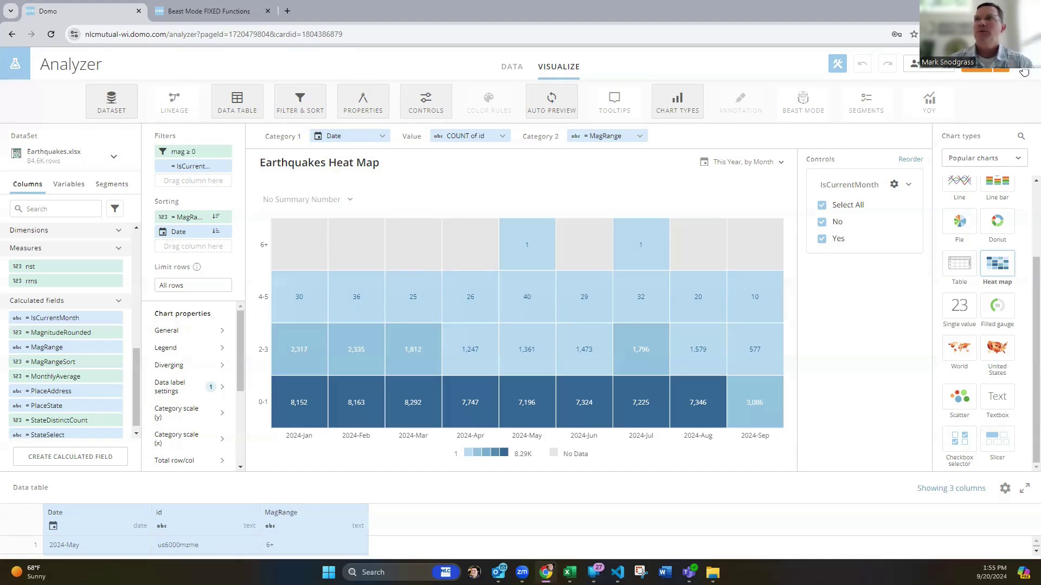
# Save and close the heat map card, then open Heatmap Dynamic Range in Analyzer
pyautogui.click(1023, 71)
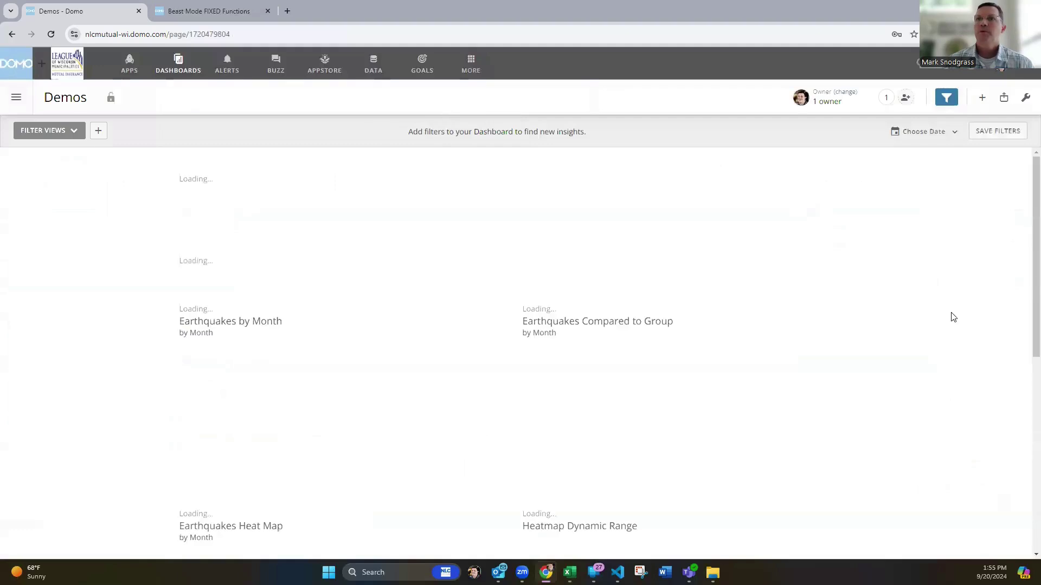
pyautogui.scroll(-4, 954, 317)
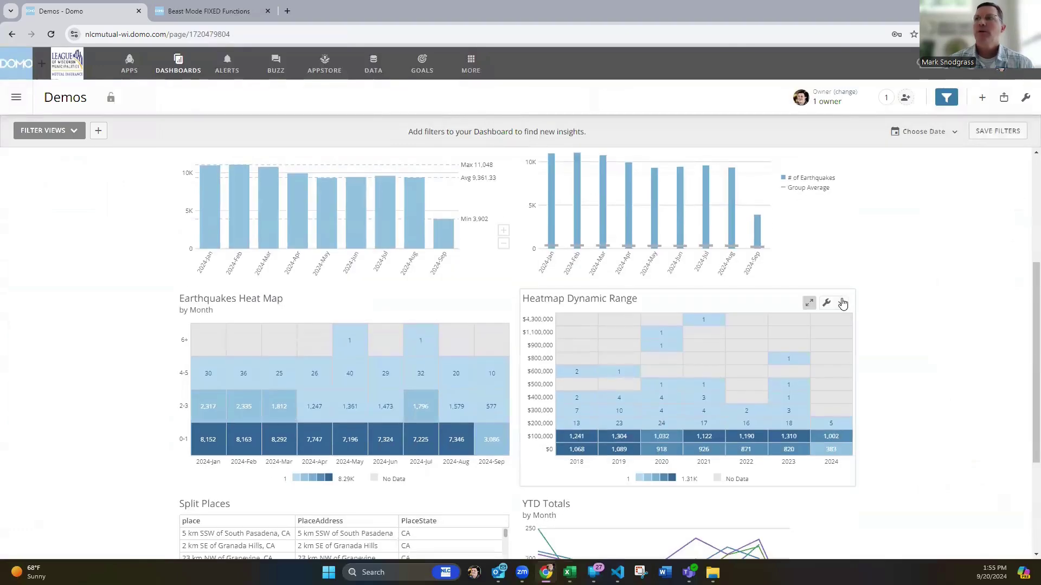
pyautogui.click(843, 303)
pyautogui.click(788, 111)
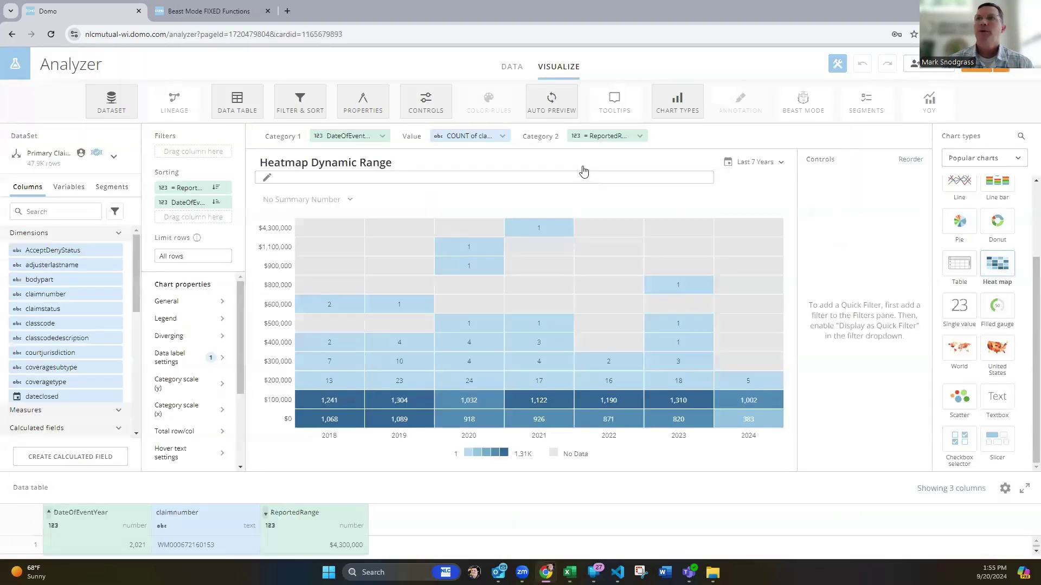
# Review the ReportedRange bucketing formula and its 100000 divisor, then close the editor
pyautogui.click(574, 138)
pyautogui.click(598, 222)
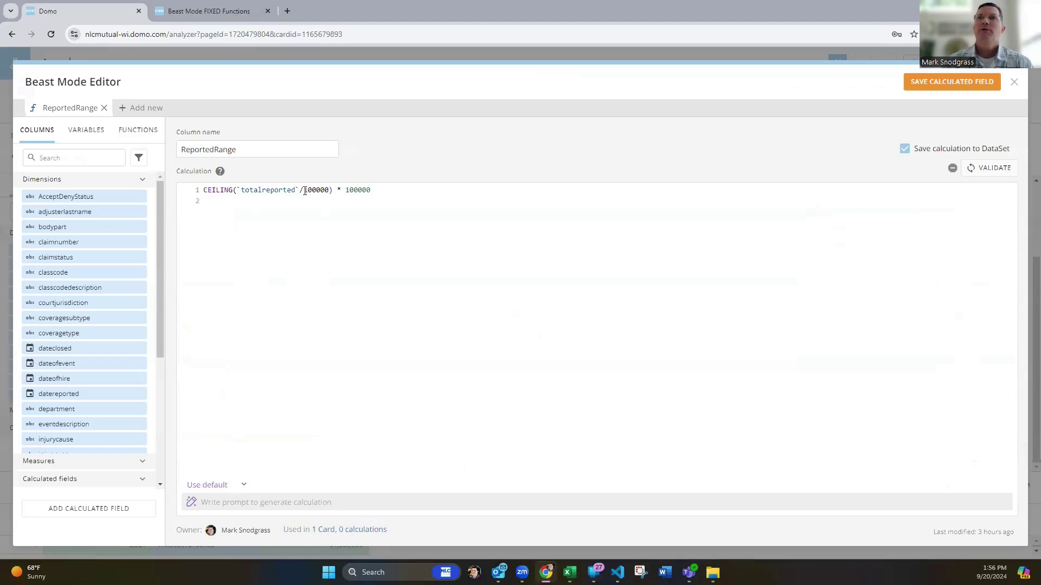
pyautogui.moveTo(305, 191); pyautogui.dragTo(329, 193)
pyautogui.click(319, 214)
pyautogui.click(1013, 82)
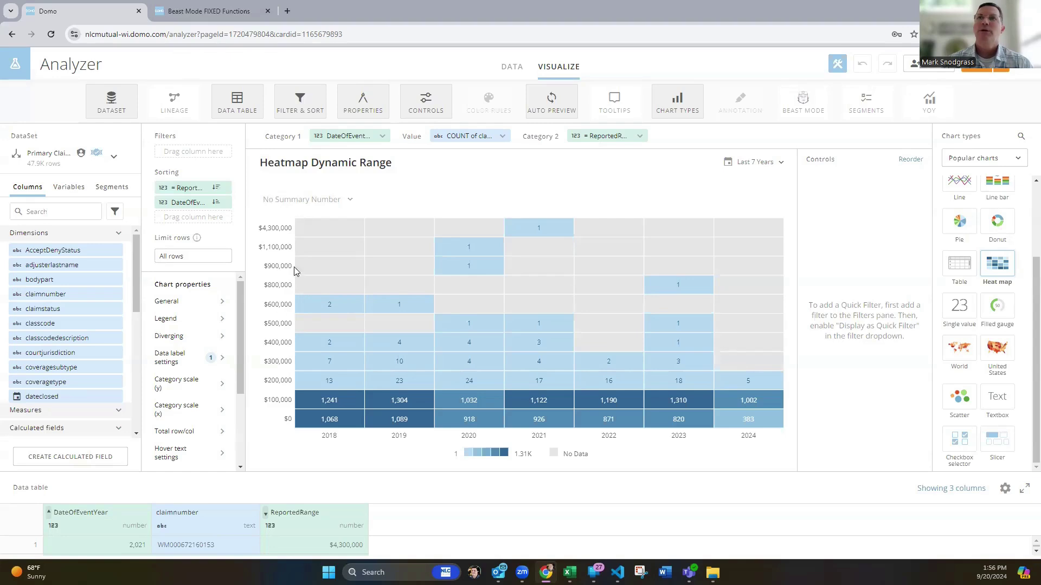
# Confirm ReportedRange uses Currency format with 0 decimals, then save and close the card
pyautogui.click(577, 136)
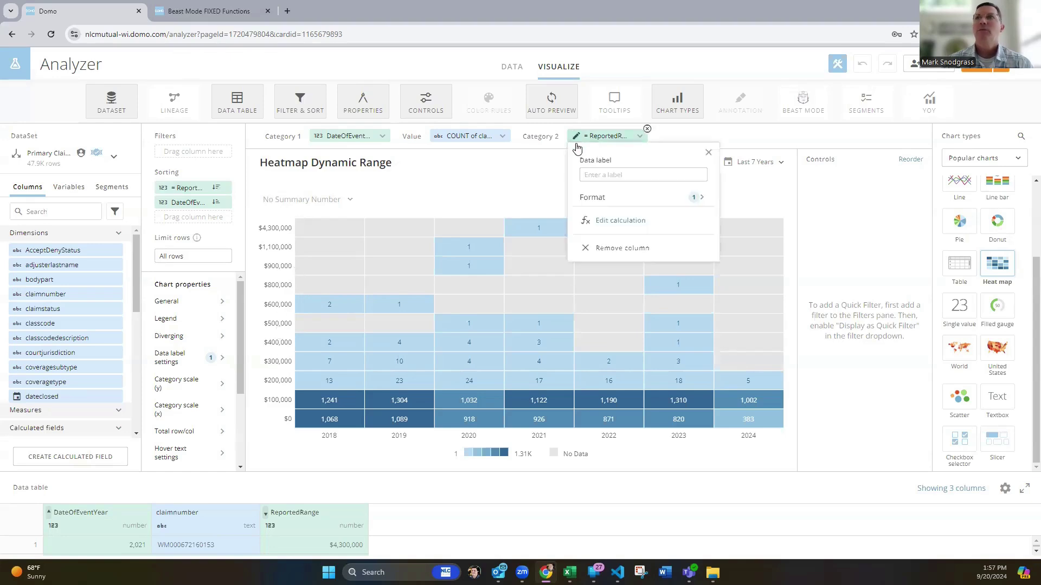
pyautogui.click(592, 198)
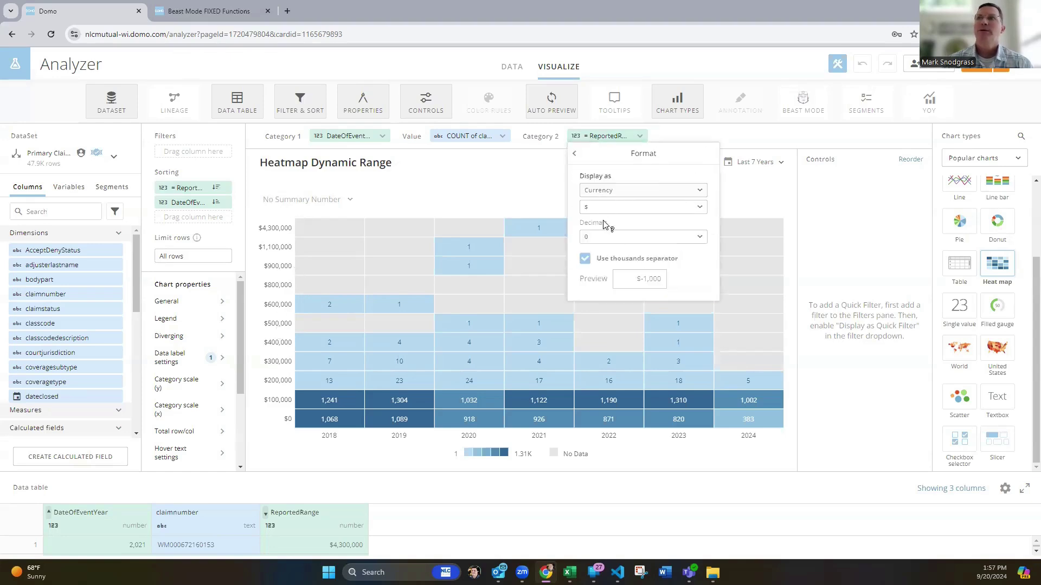
pyautogui.click(833, 204)
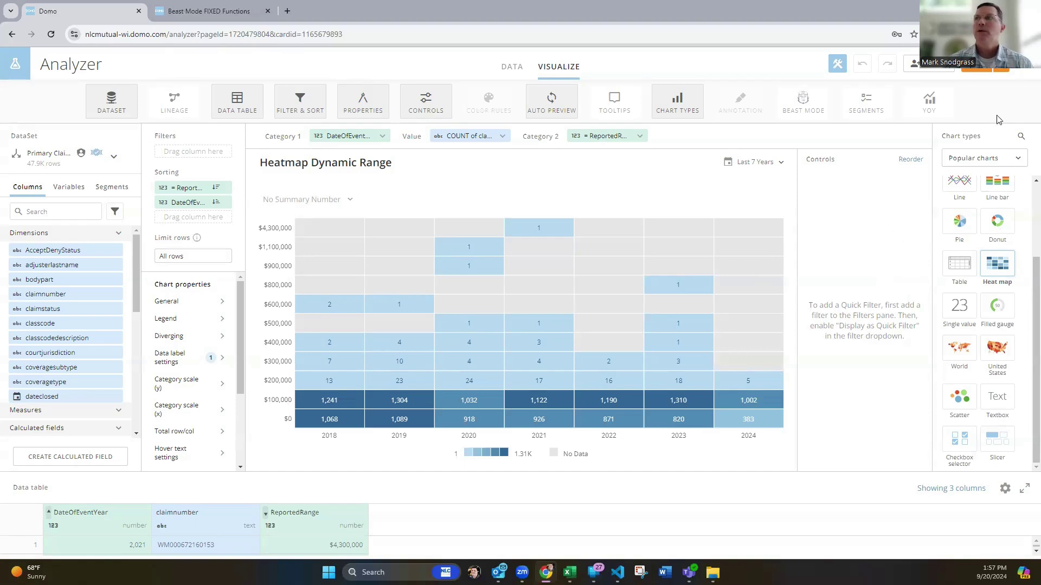
pyautogui.click(1026, 72)
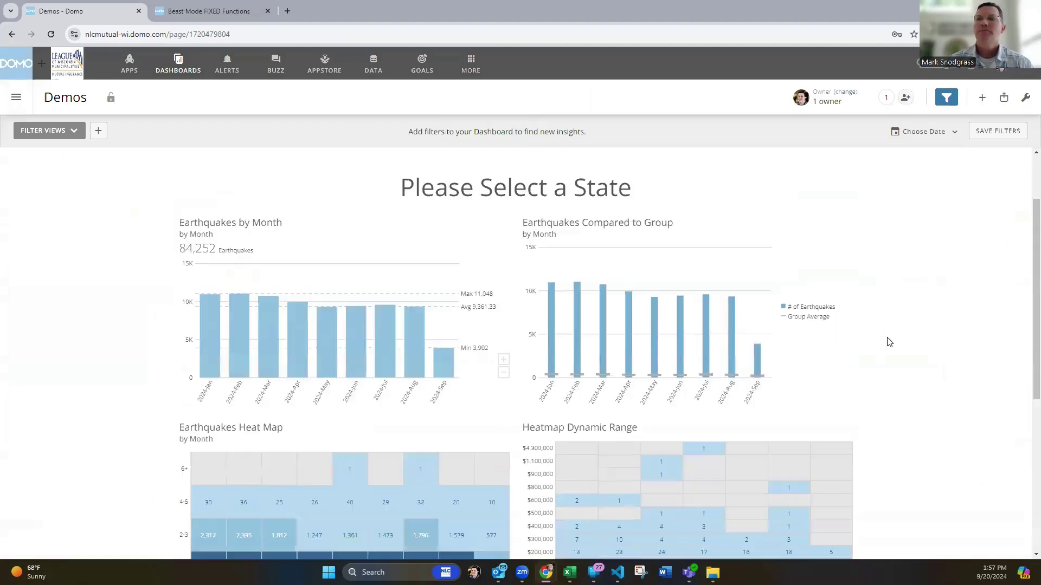
# Scroll down to the Split Places table card and open it in Analyzer
pyautogui.scroll(-7, 888, 341)
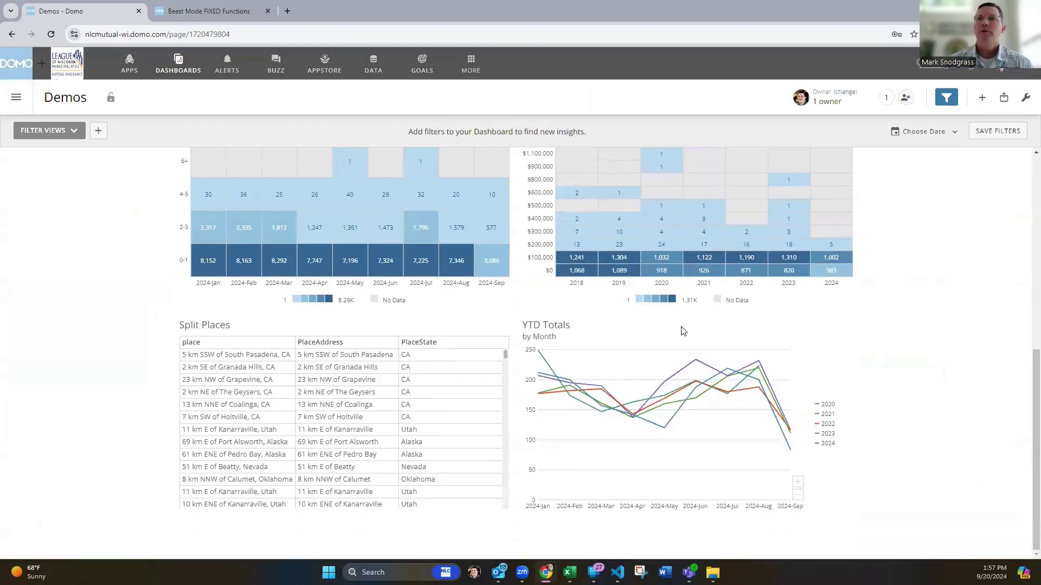
pyautogui.click(495, 331)
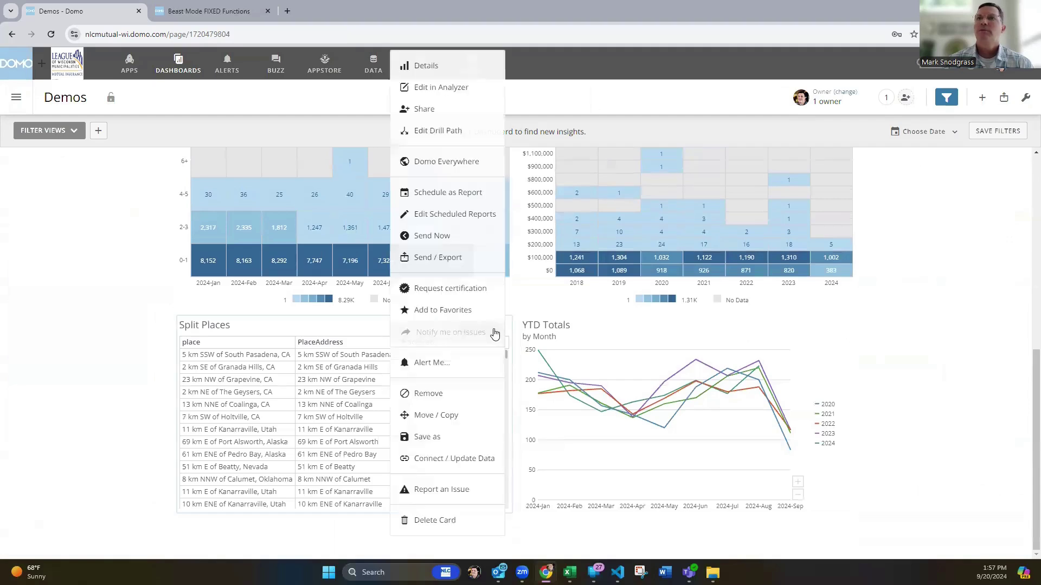
pyautogui.click(432, 90)
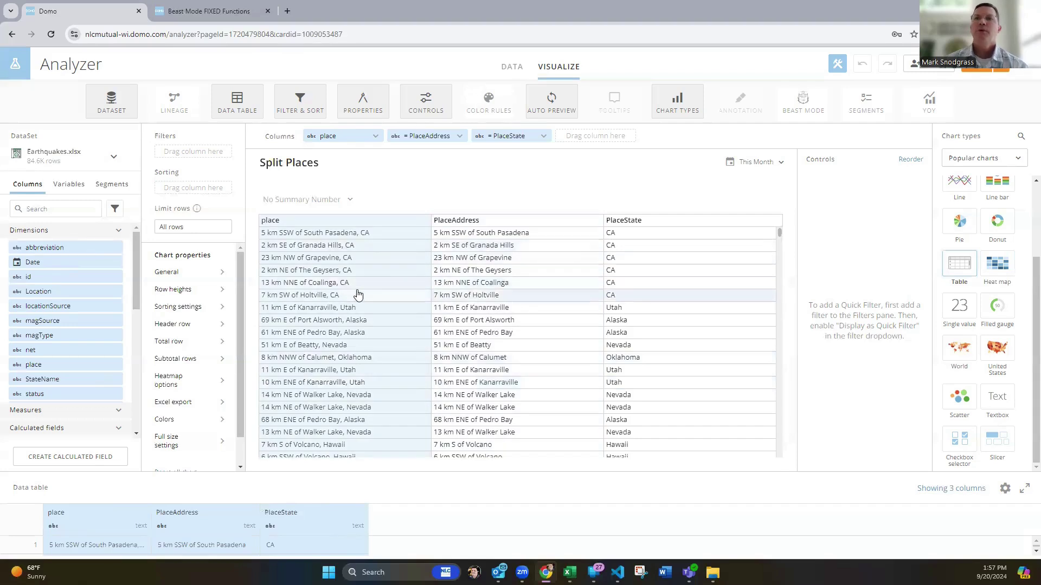
pyautogui.click(395, 136)
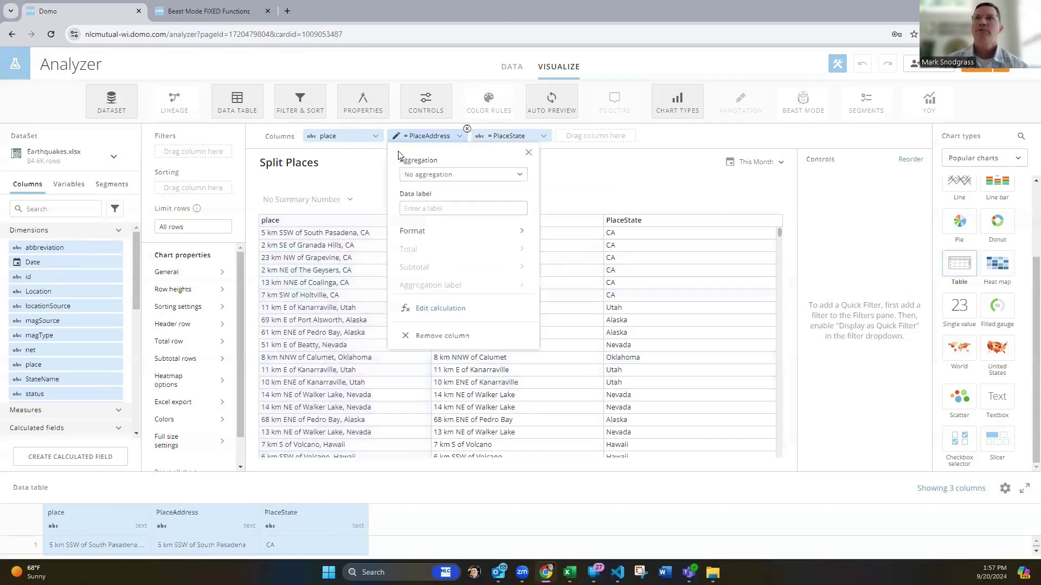
pyautogui.click(419, 310)
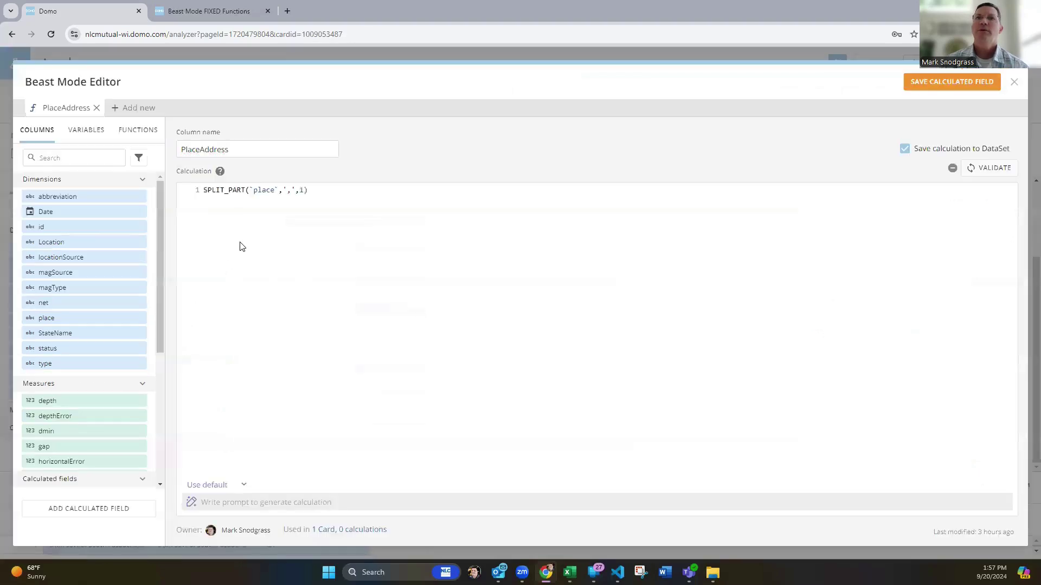
pyautogui.click(138, 131)
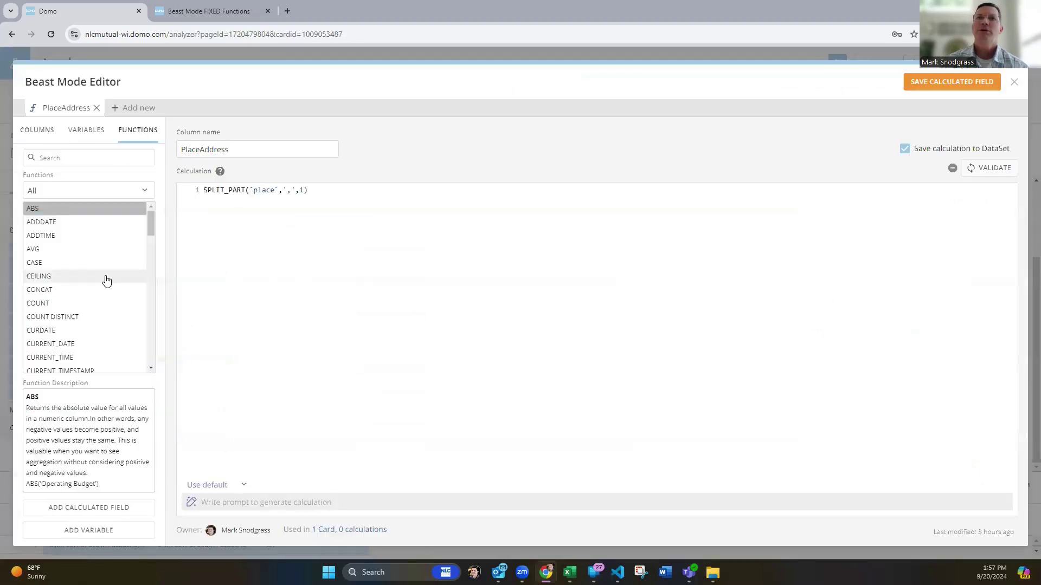
pyautogui.scroll(-3, 105, 279)
pyautogui.scroll(-15, 106, 280)
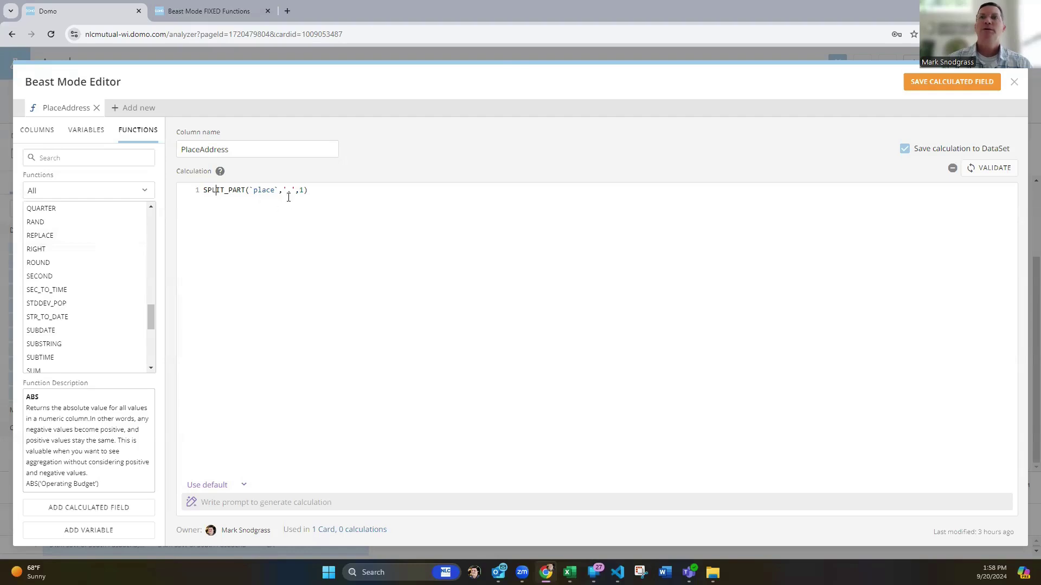
pyautogui.press('End')
pyautogui.write(',')
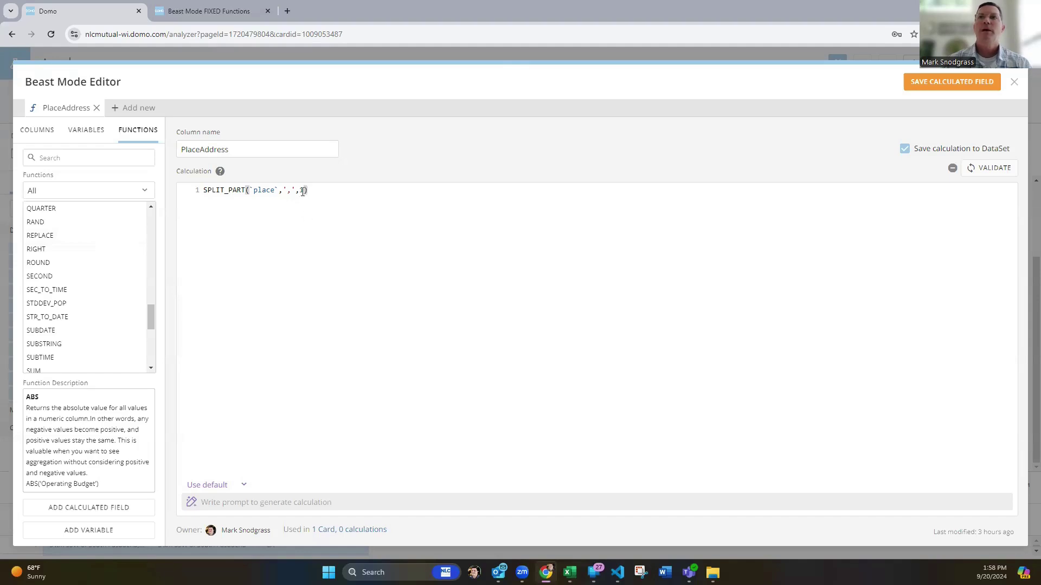
pyautogui.click(1013, 81)
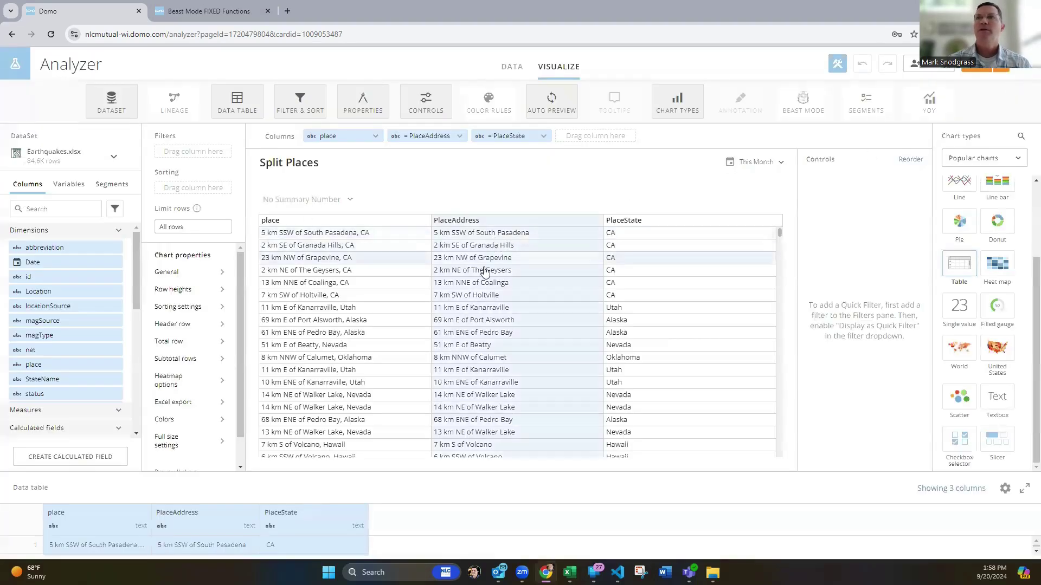
pyautogui.click(479, 140)
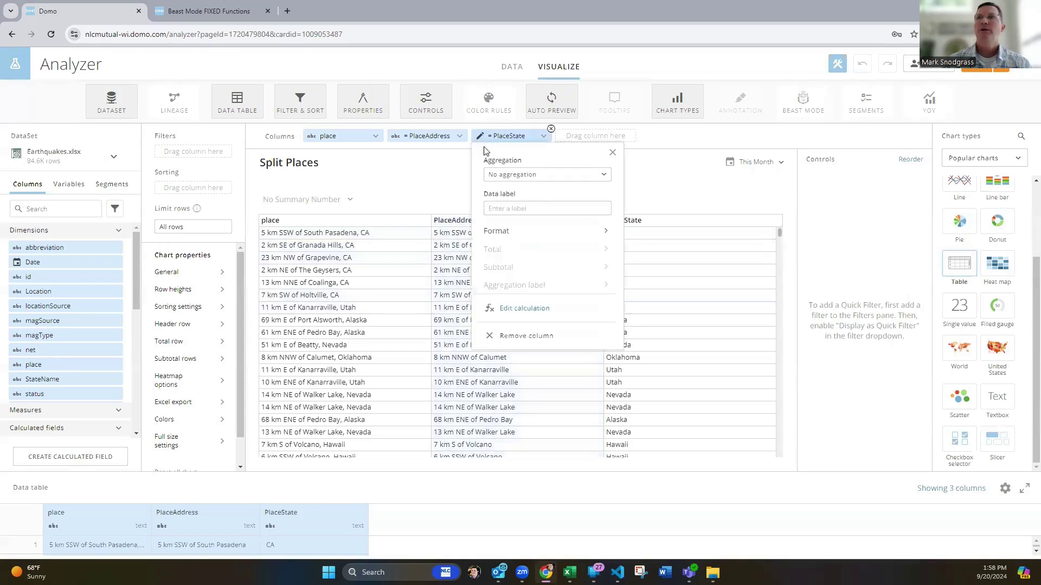
pyautogui.click(510, 312)
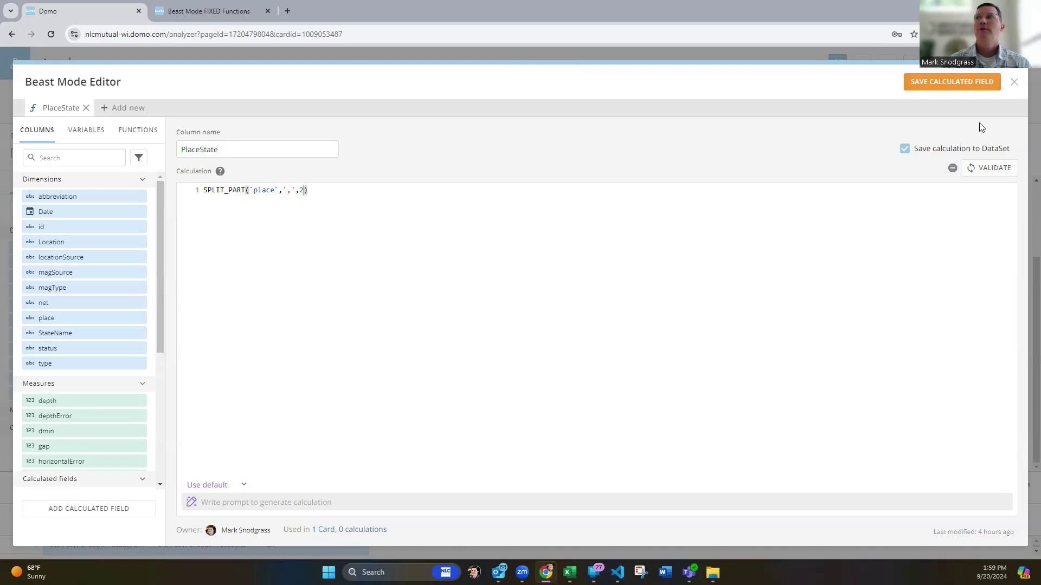
pyautogui.click(1014, 82)
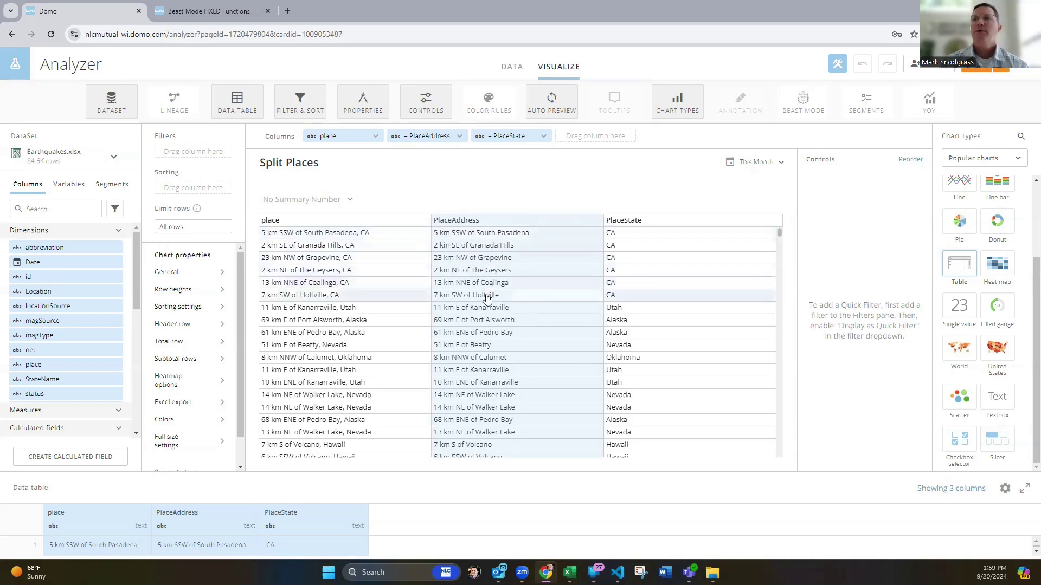
pyautogui.scroll(-3, 487, 300)
pyautogui.scroll(3, 485, 299)
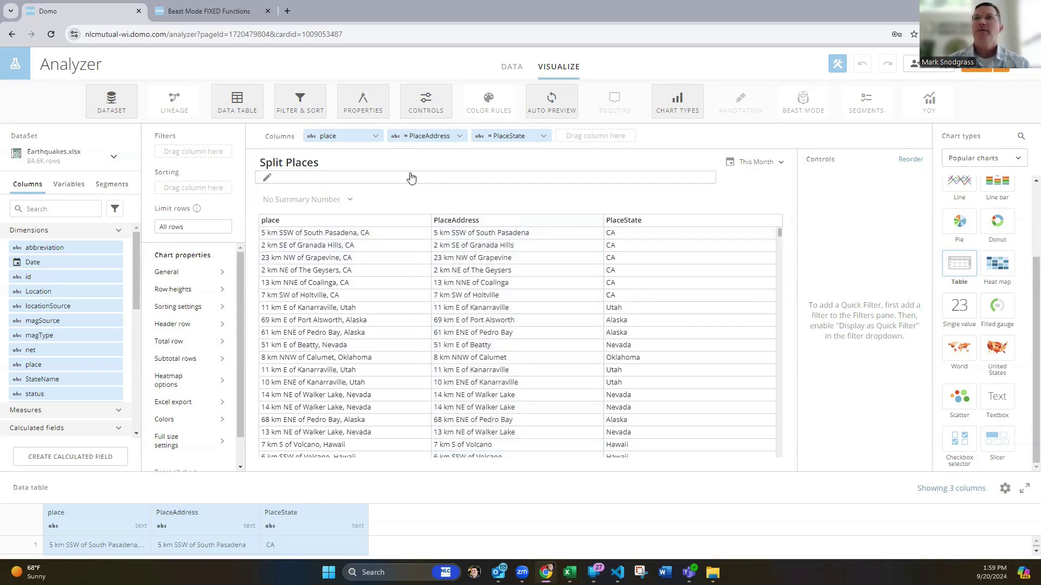
# Change PlaceAddress to SPLIT_PART(`place`,'of',2), validate and save it, then exit the card editor
pyautogui.click(396, 136)
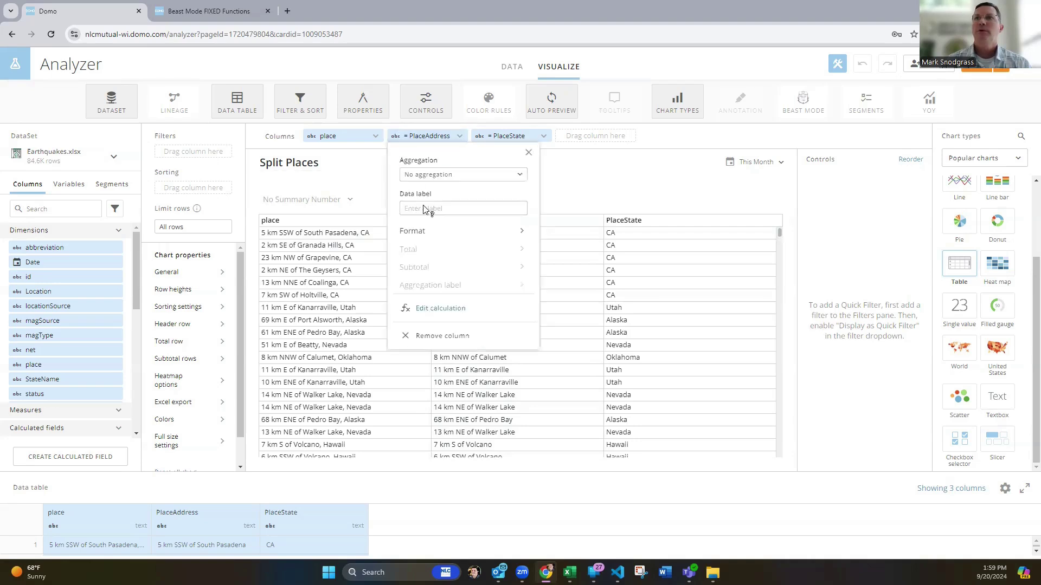
pyautogui.click(428, 309)
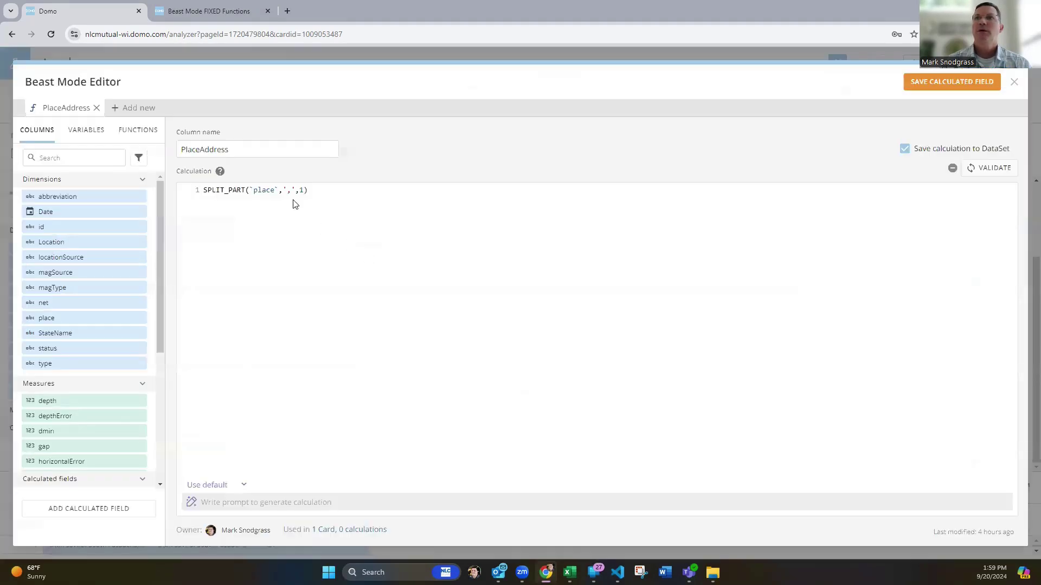
pyautogui.click(288, 192)
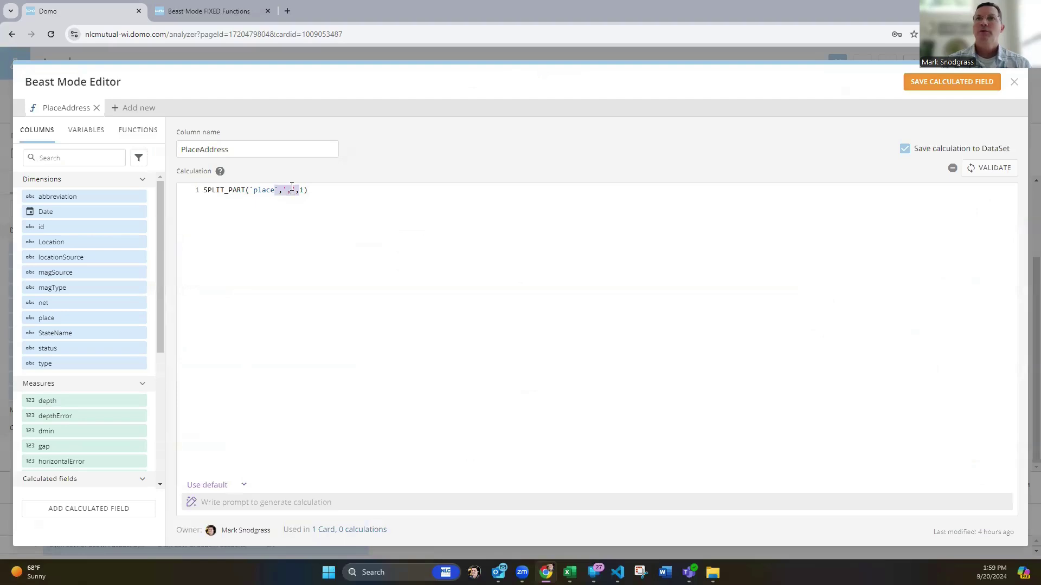
pyautogui.press('BackSpace')
pyautogui.write('of')
pyautogui.press('Delete')
pyautogui.write('2')
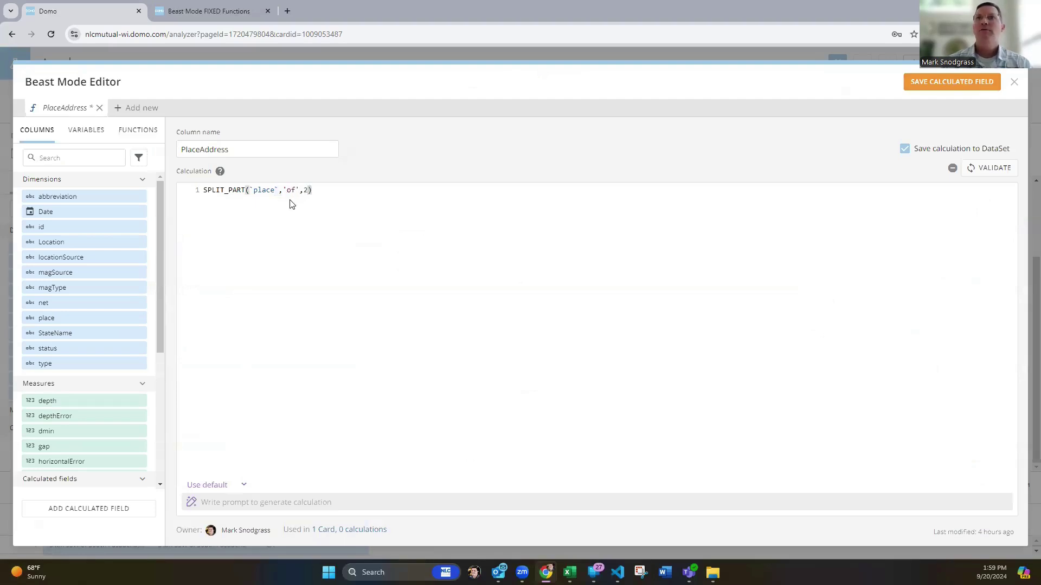
pyautogui.click(992, 168)
pyautogui.click(970, 82)
pyautogui.click(1013, 83)
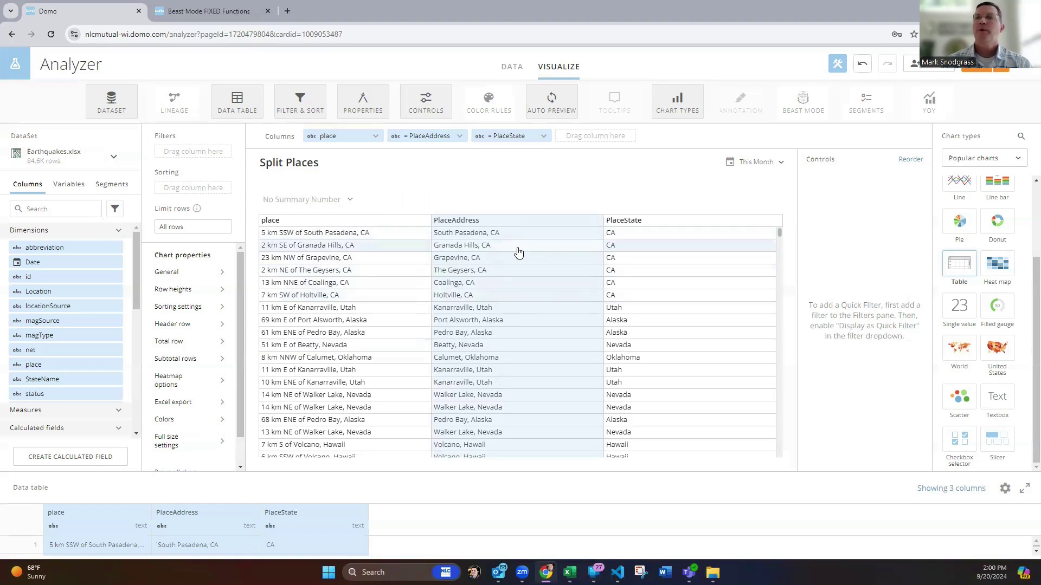
pyautogui.click(1006, 71)
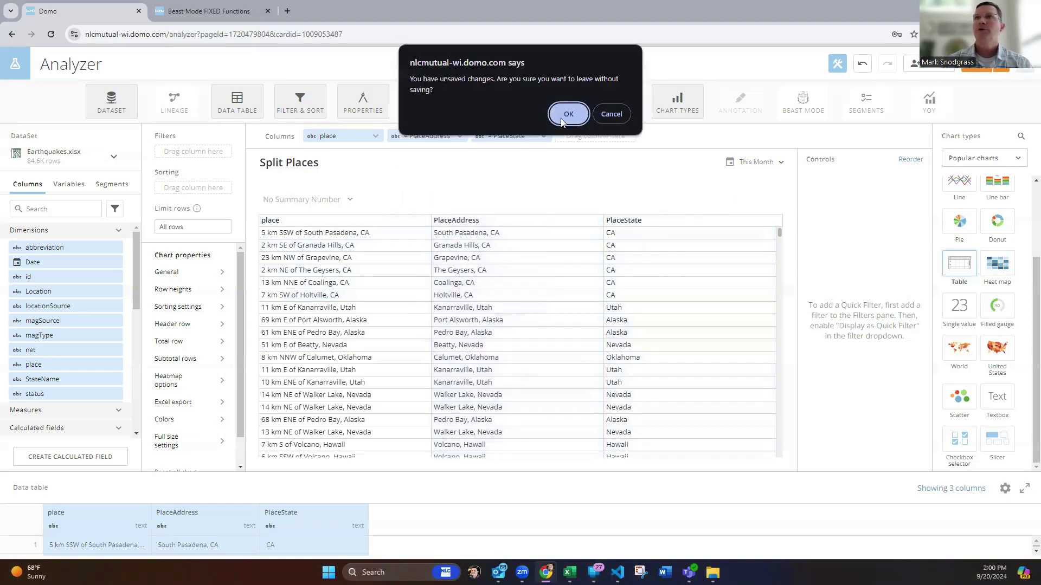
# Discard the Split Places changes and open the YTD Totals card in Analyzer
pyautogui.click(564, 114)
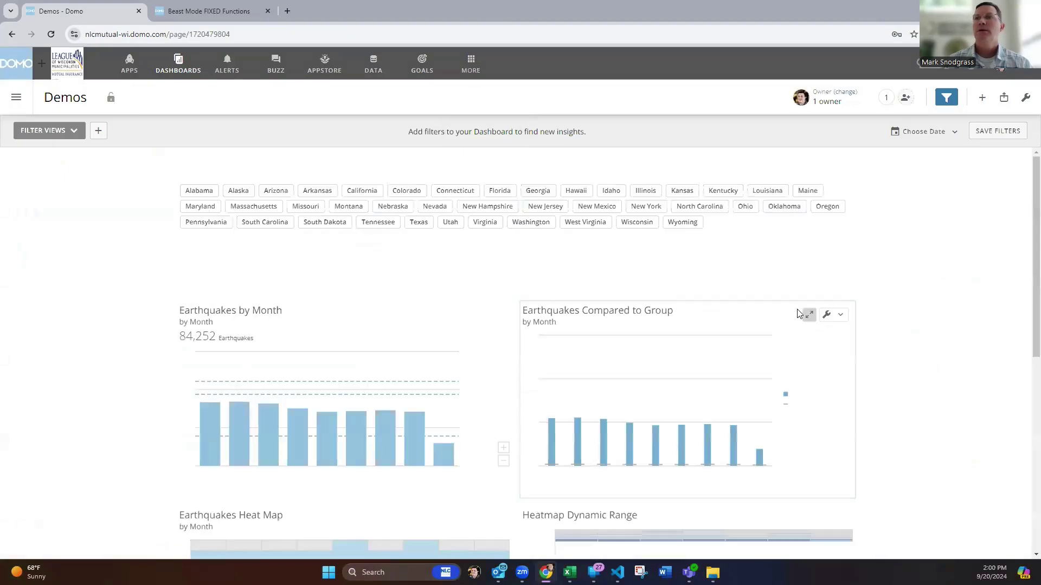
pyautogui.scroll(-6, 878, 288)
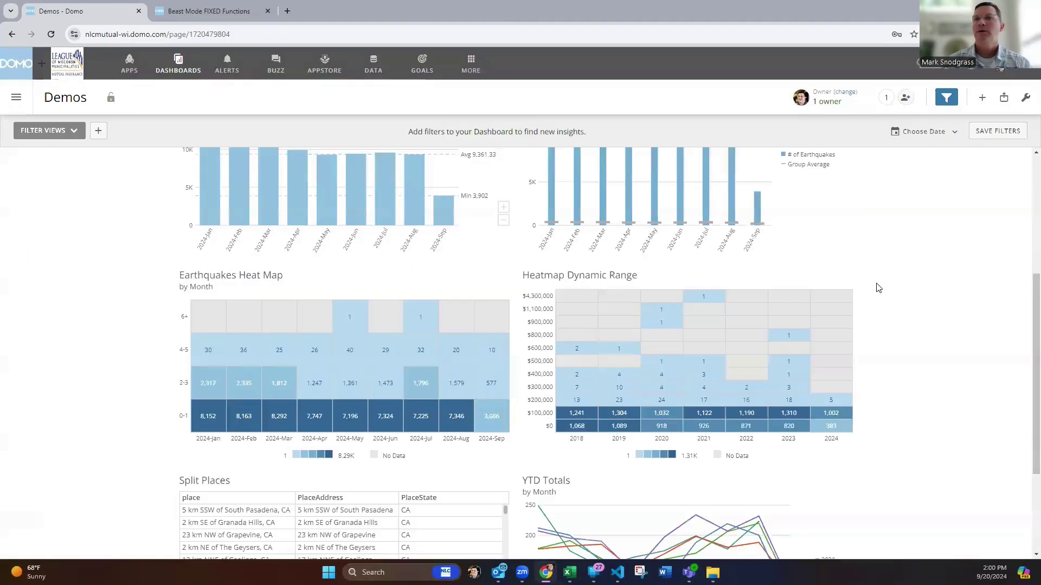
pyautogui.scroll(-1, 878, 288)
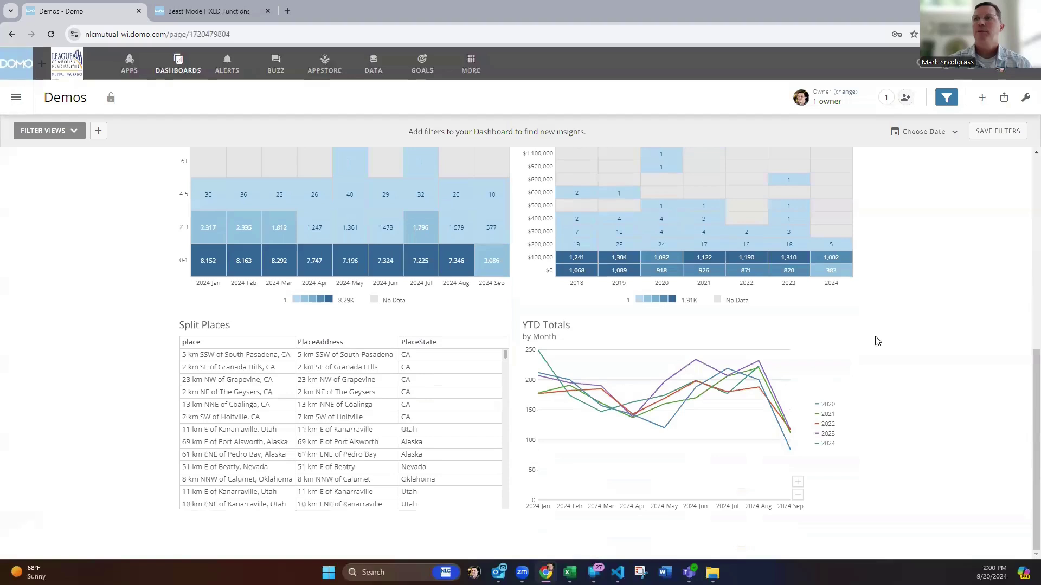
pyautogui.click(839, 330)
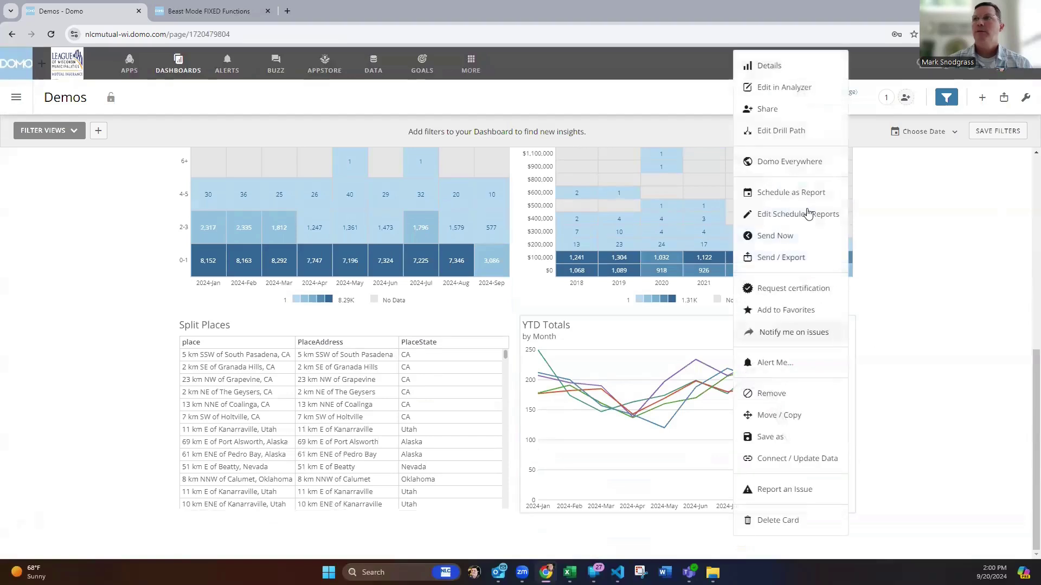
pyautogui.click(773, 88)
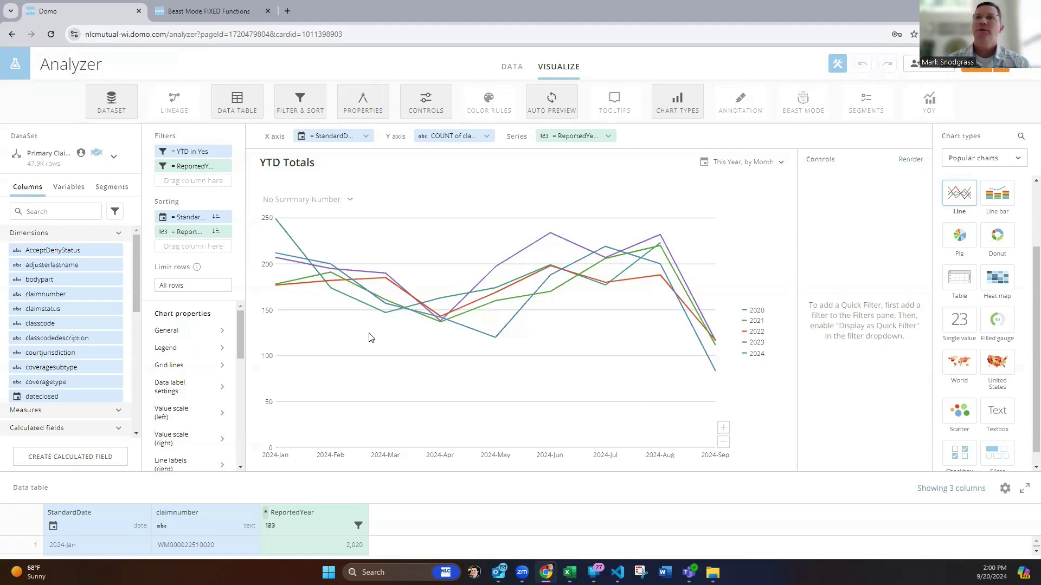
pyautogui.click(301, 142)
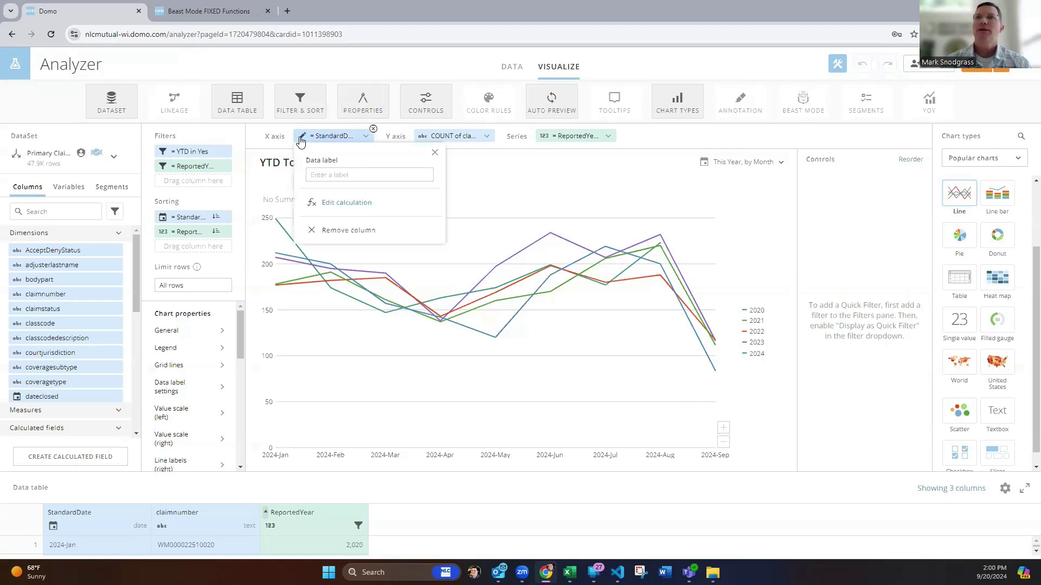
pyautogui.click(328, 204)
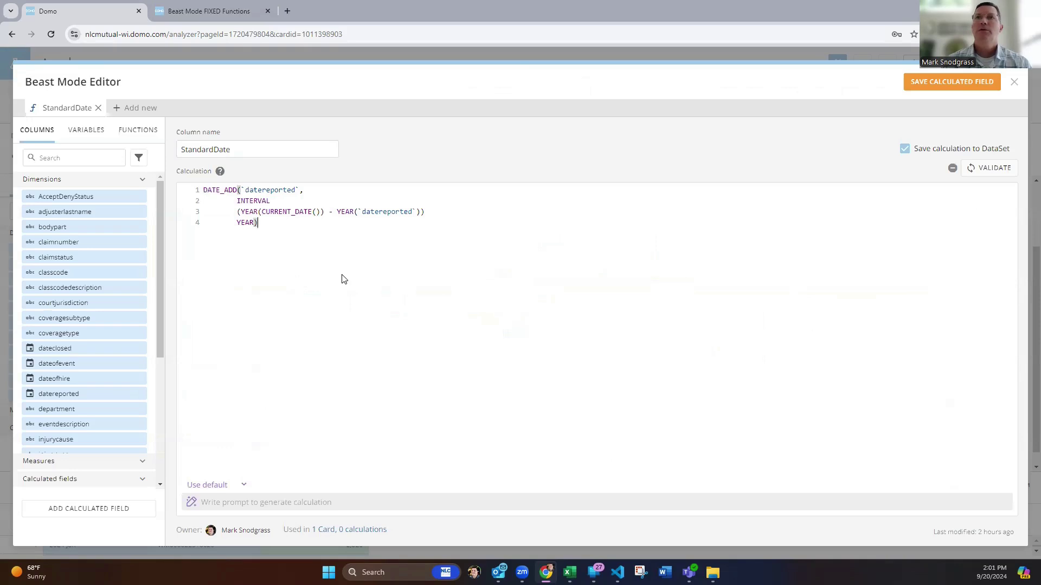
pyautogui.doubleClick(268, 191)
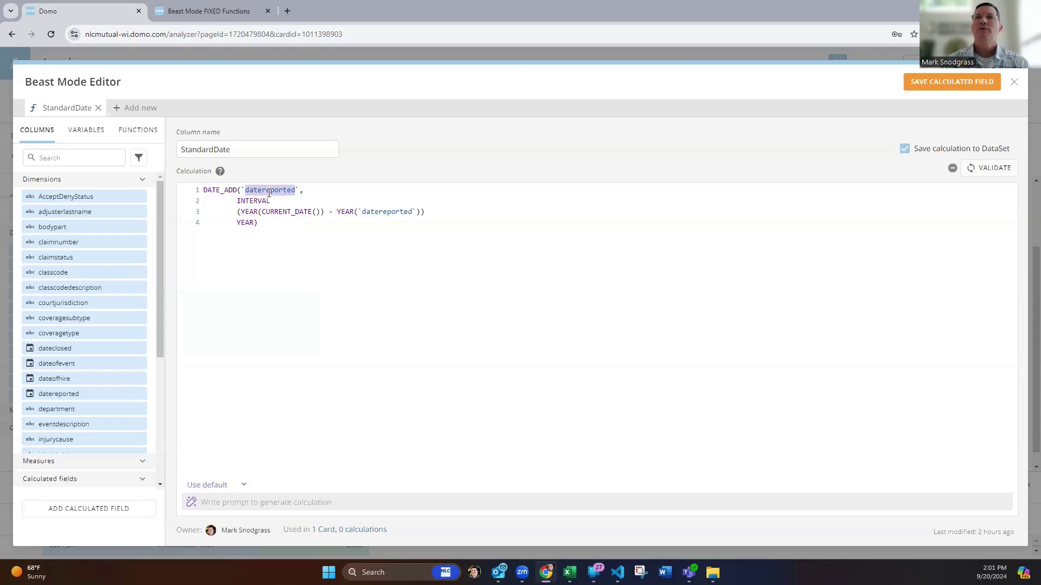
pyautogui.click(1013, 82)
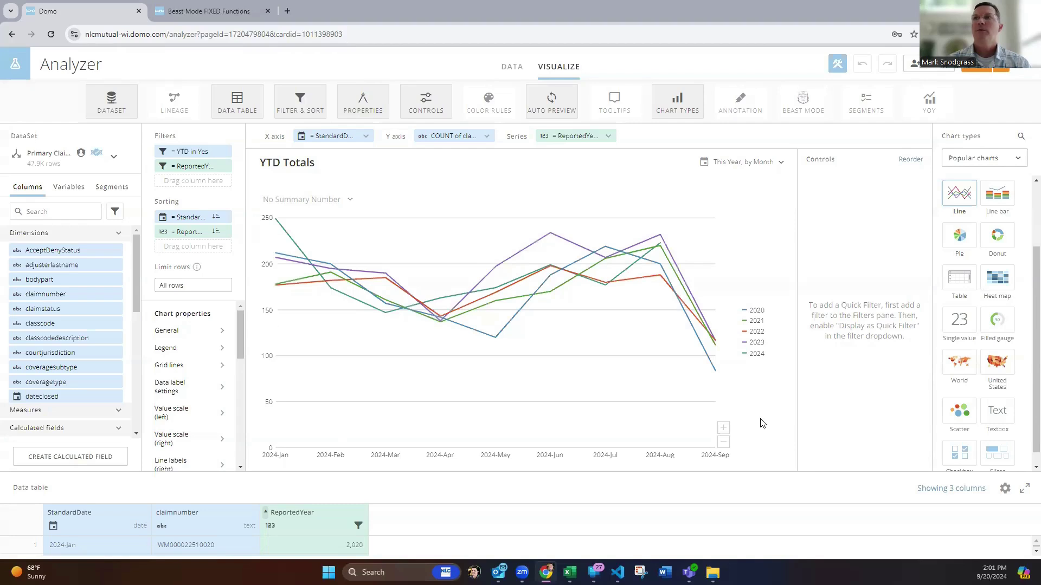
pyautogui.click(544, 138)
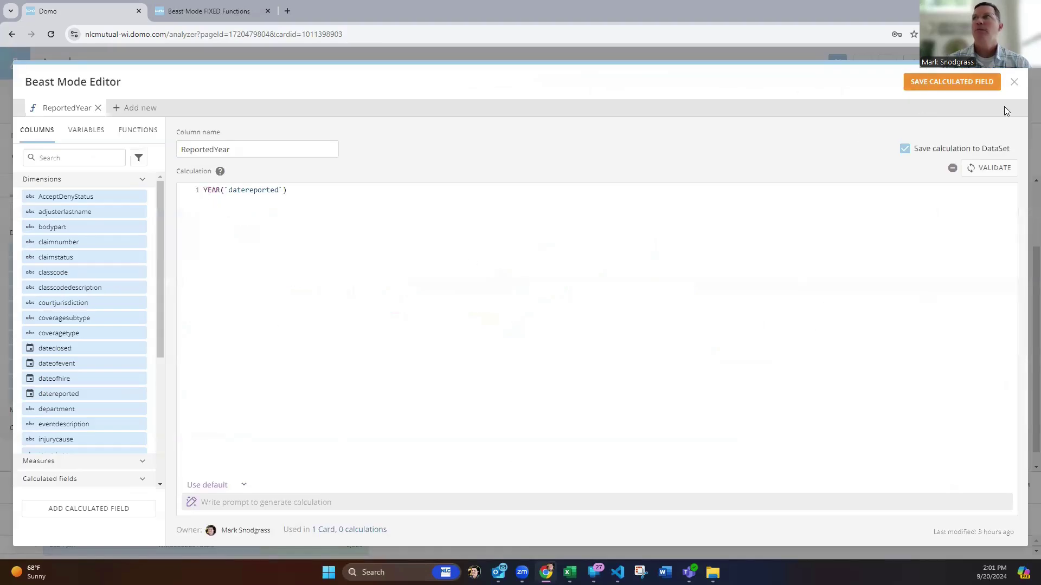
pyautogui.click(1014, 82)
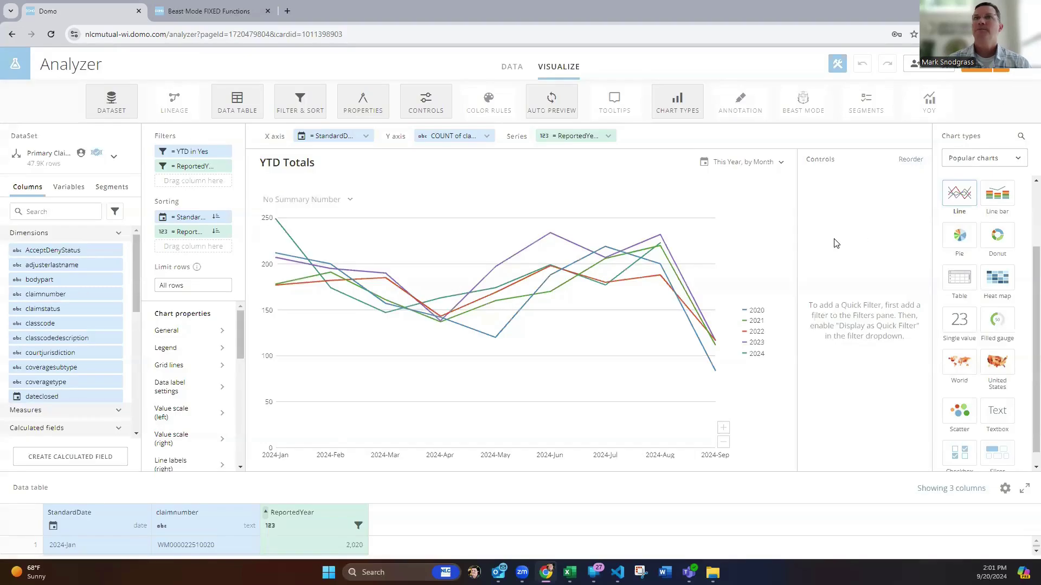
pyautogui.click(754, 172)
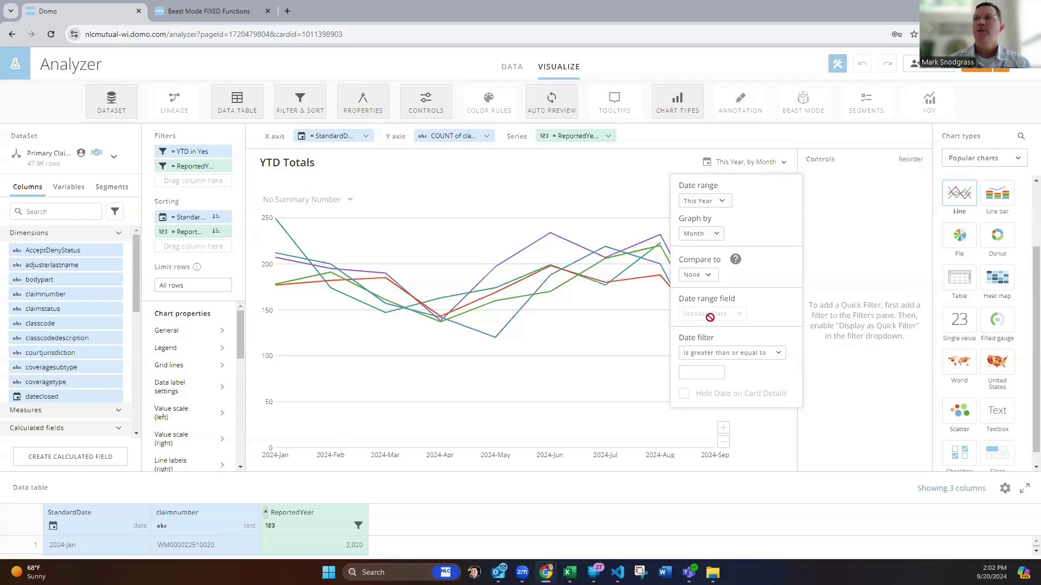
pyautogui.click(858, 211)
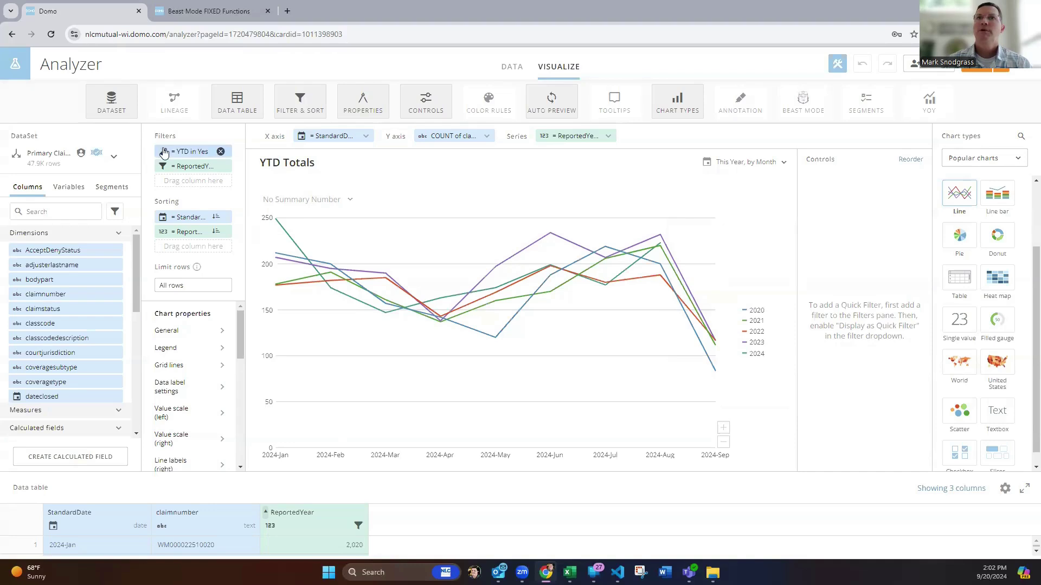
pyautogui.scroll(-5, 76, 334)
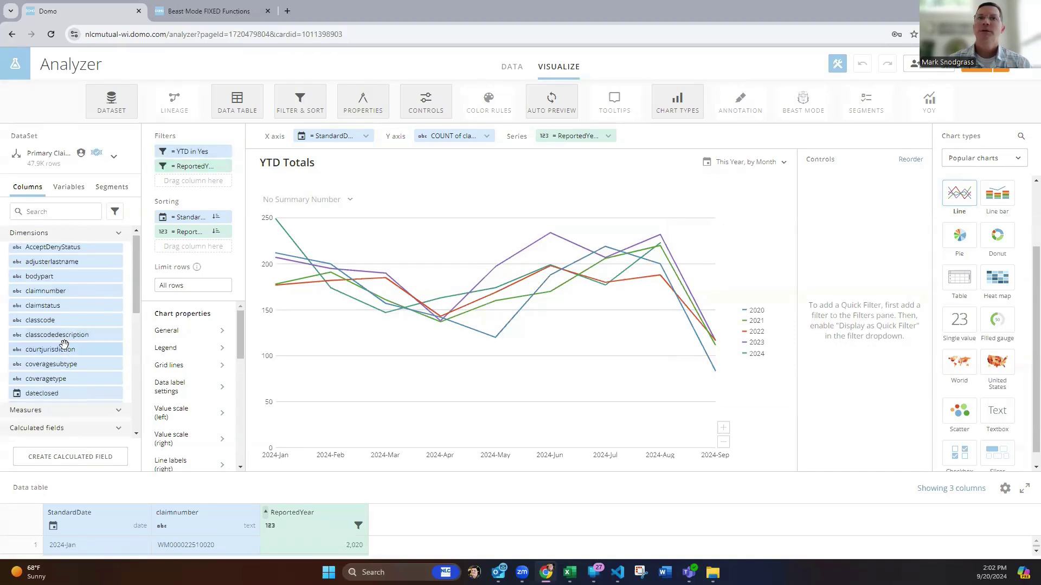
pyautogui.click(221, 152)
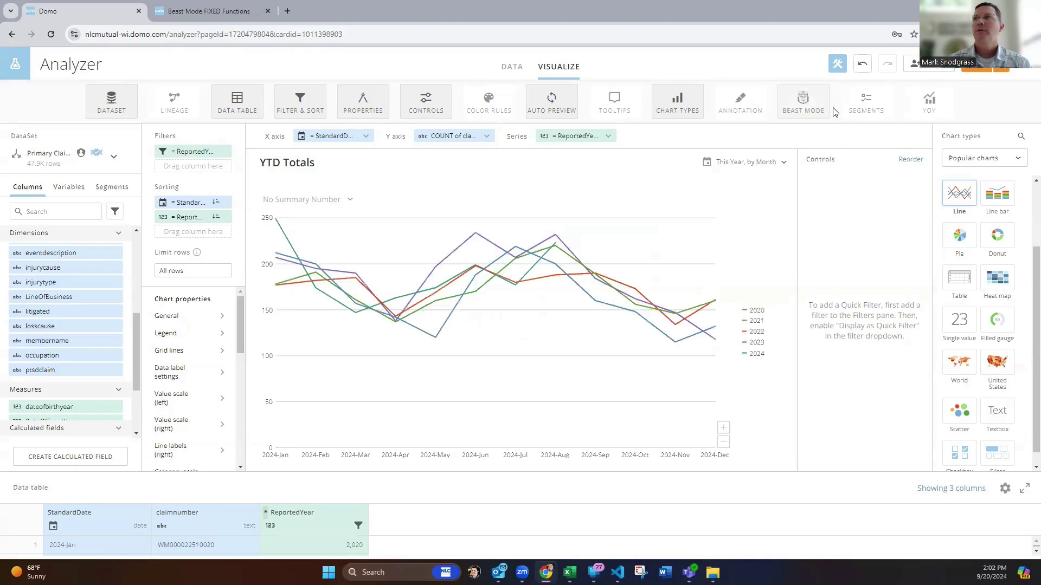
pyautogui.click(862, 63)
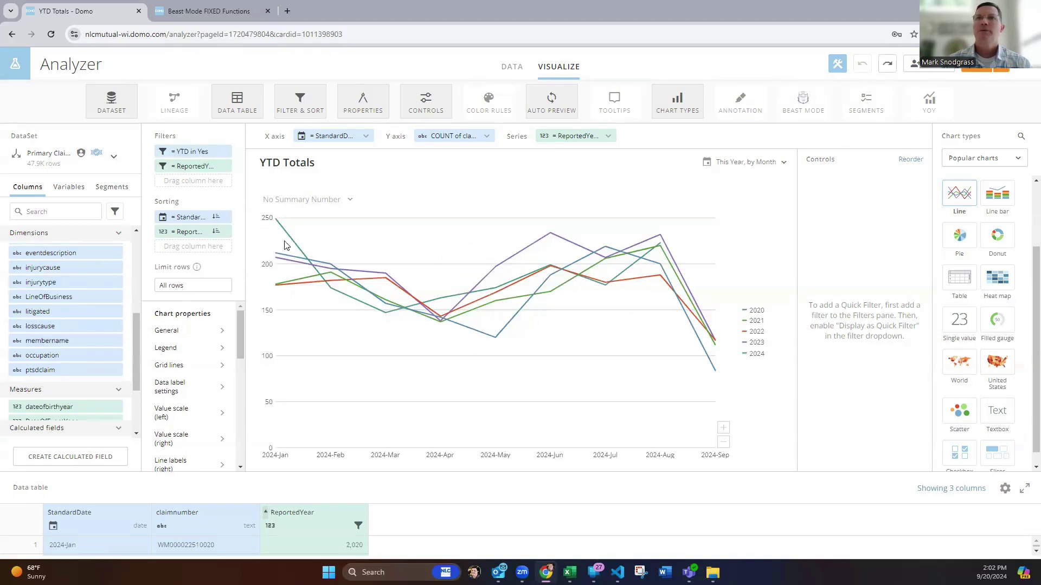
pyautogui.scroll(-2, 37, 367)
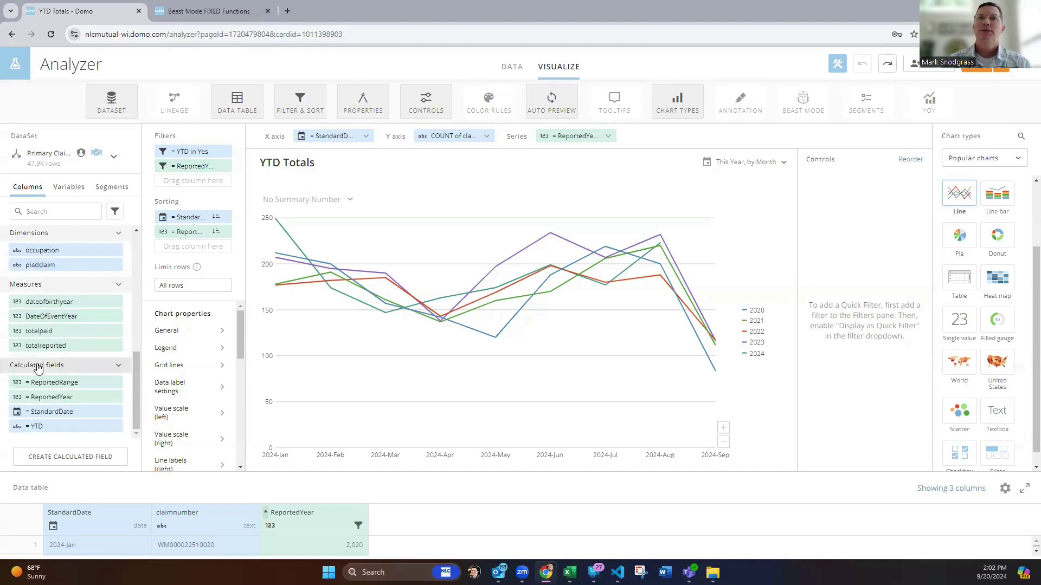
# Review the YTD formula's DAYOFYEAR comparison on datereported, then check the YTD filter remains on Yes
pyautogui.click(16, 427)
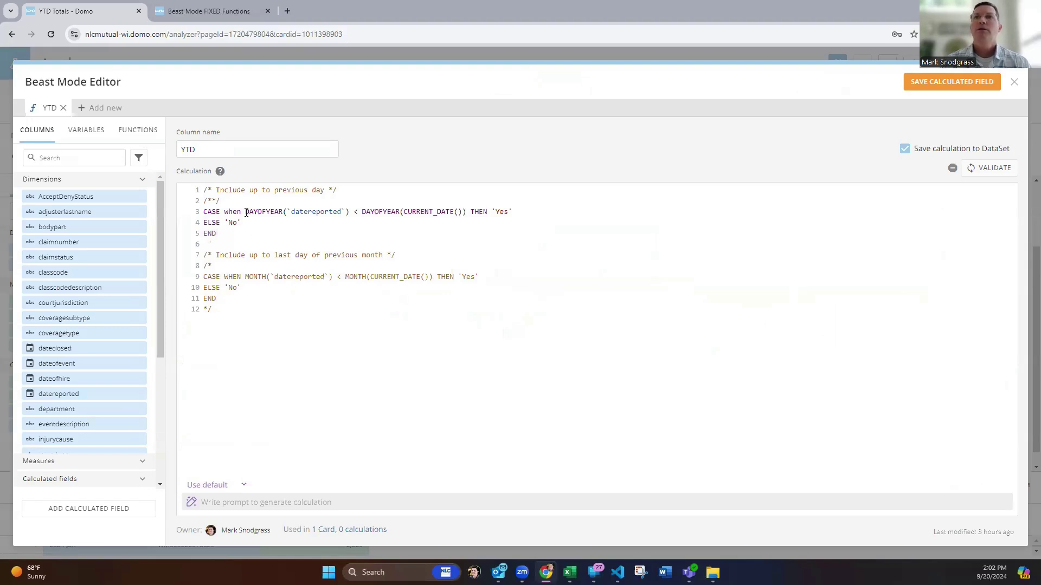
pyautogui.moveTo(245, 212); pyautogui.dragTo(282, 212)
pyautogui.click(316, 211)
pyautogui.doubleClick(315, 212)
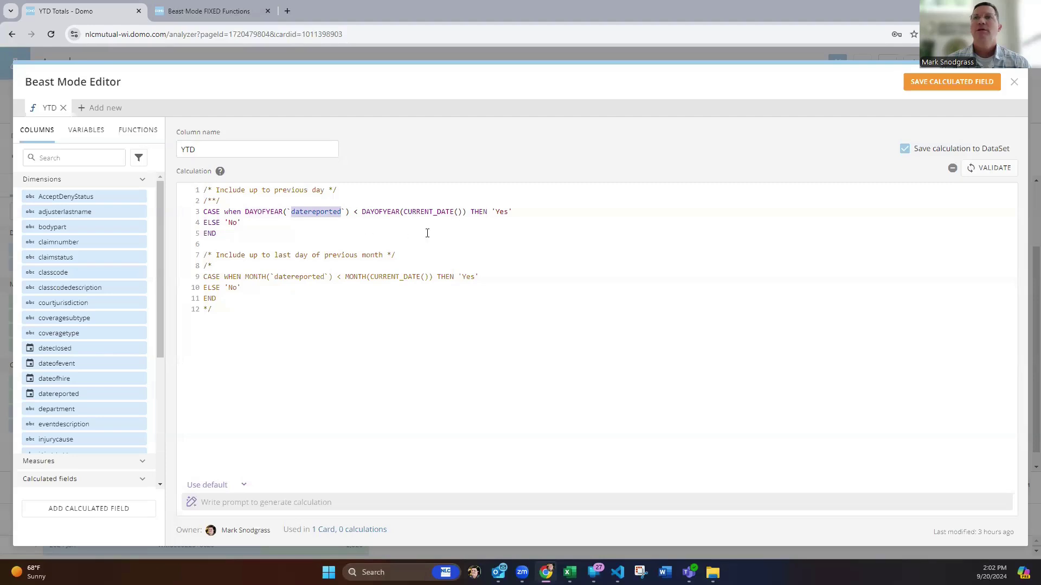
pyautogui.click(500, 212)
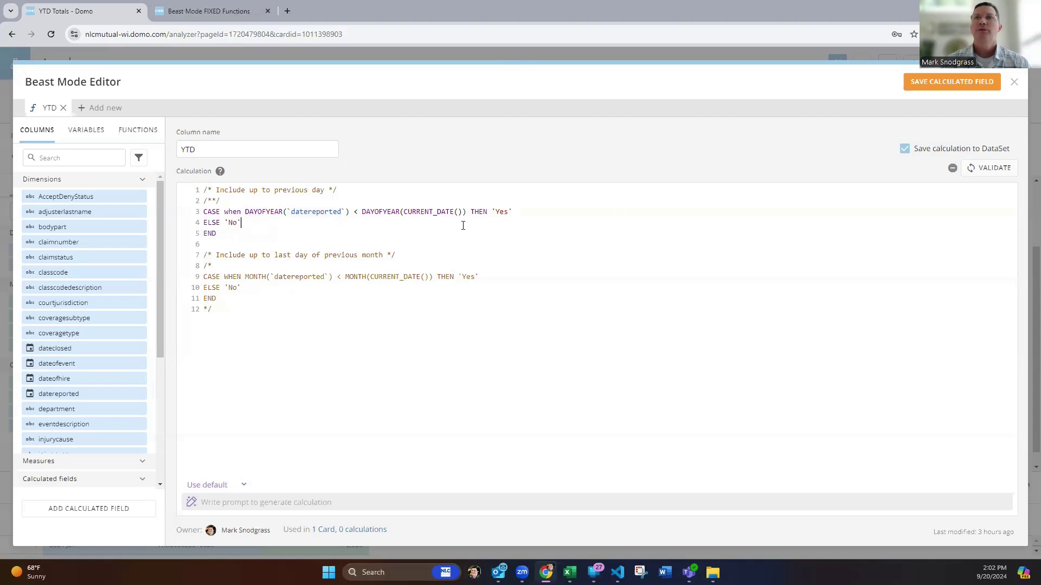
pyautogui.click(1013, 81)
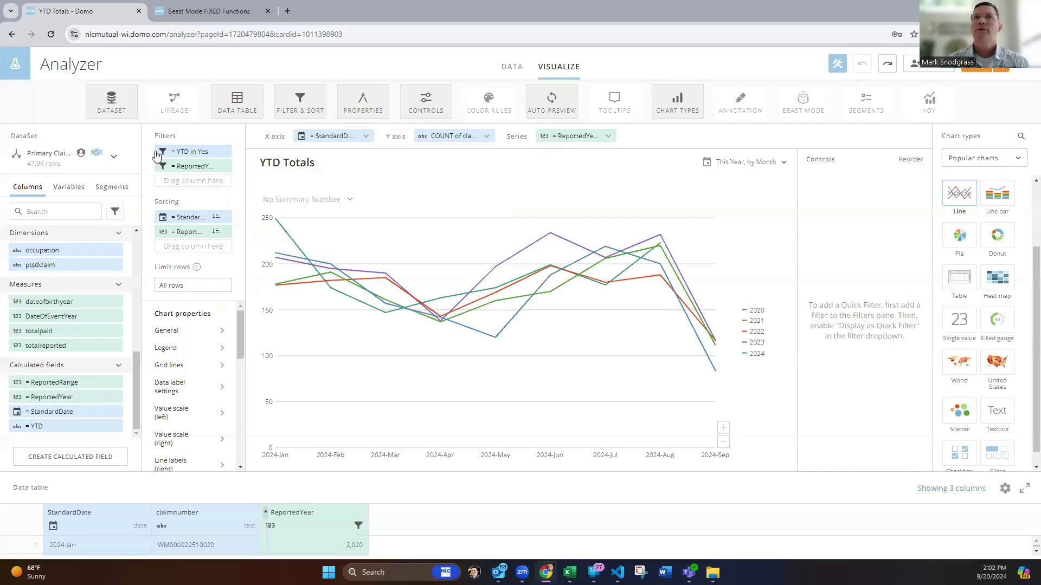
pyautogui.click(217, 152)
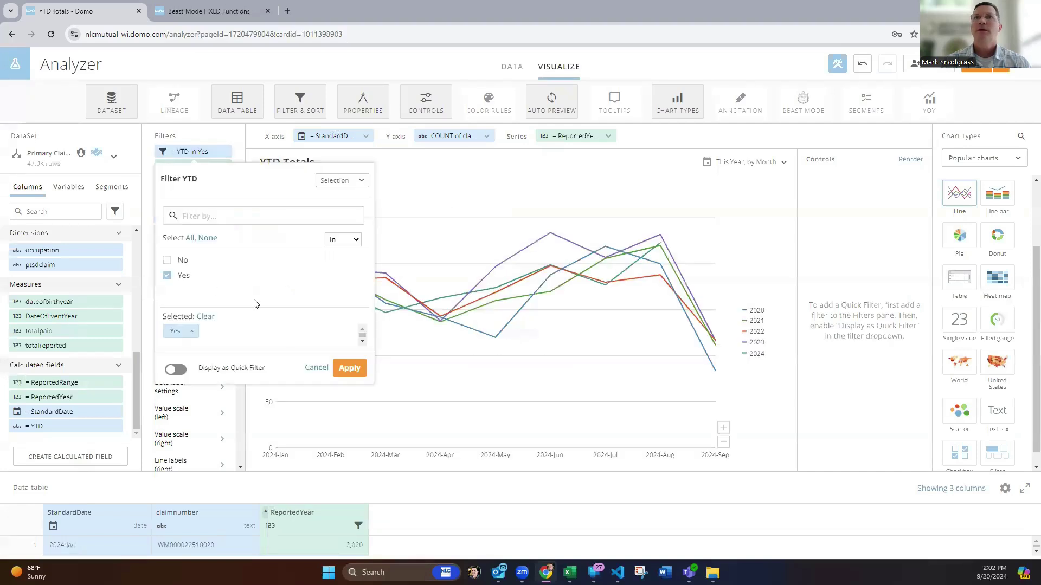
pyautogui.click(316, 369)
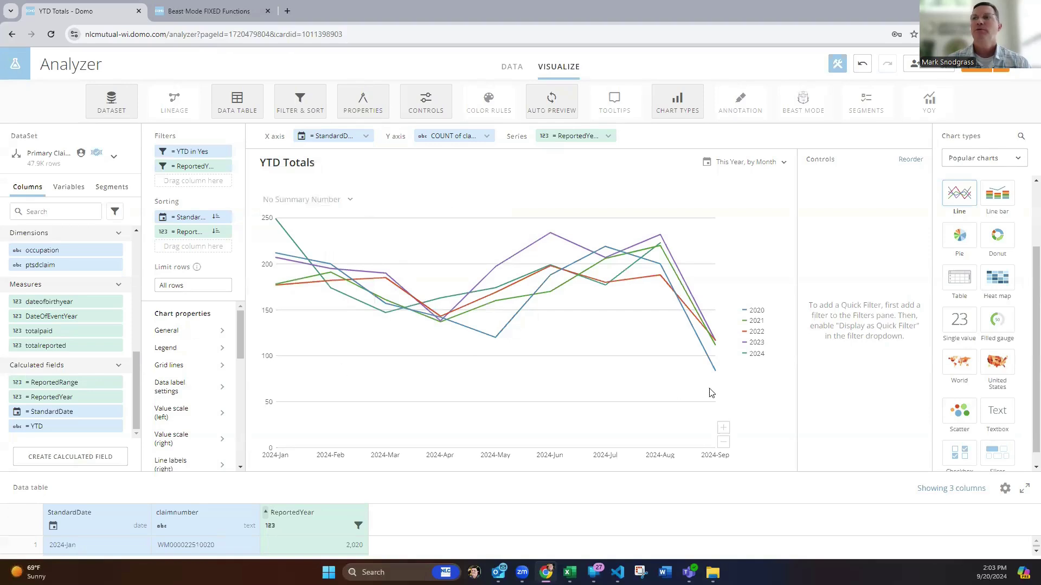
# In the YTD formula, comment out the DAYOFYEAR case and uncomment the MONTH case
pyautogui.click(18, 429)
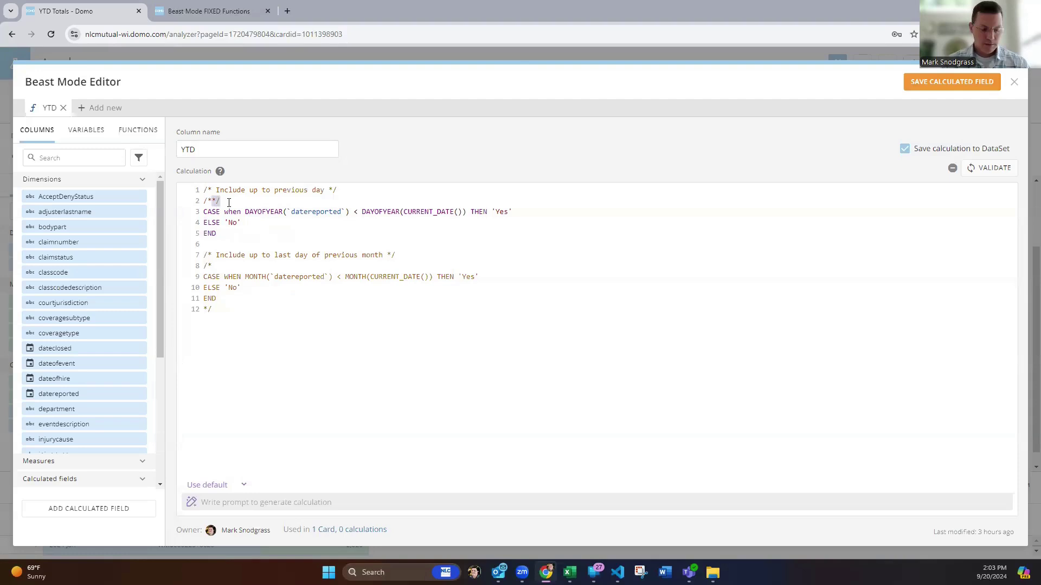
pyautogui.press('BackSpace')
pyautogui.press('BackSpace')
pyautogui.press('Down')
pyautogui.press('Down')
pyautogui.press('Down')
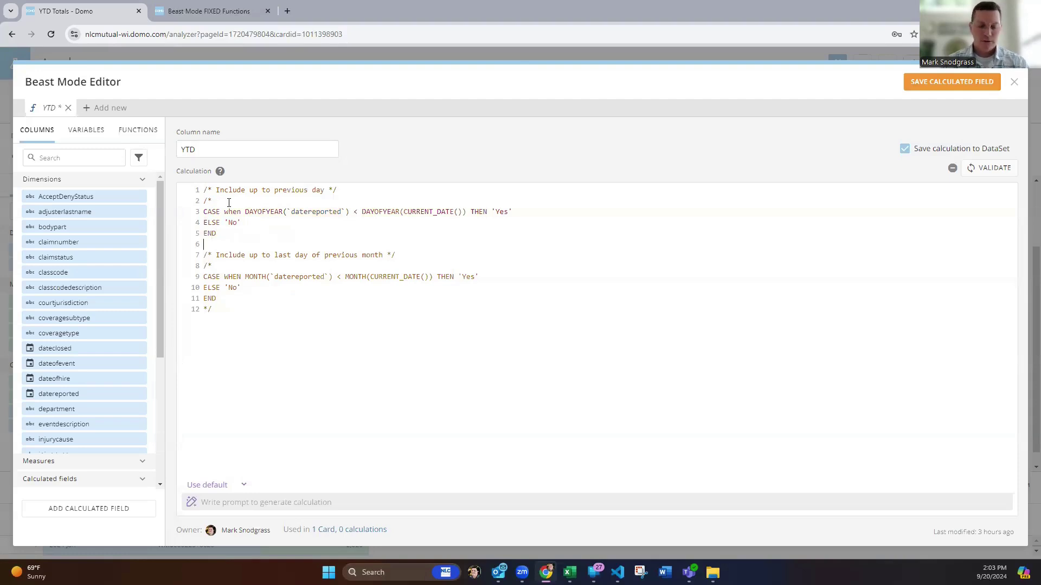
pyautogui.press('Down')
pyautogui.write('*/')
pyautogui.press('Down')
pyautogui.press('Down')
pyautogui.press('BackSpace')
pyautogui.press('Down')
pyautogui.press('Down')
pyautogui.press('Down')
pyautogui.press('Down')
pyautogui.hotkey('shift', 'End')
pyautogui.press('BackSpace')
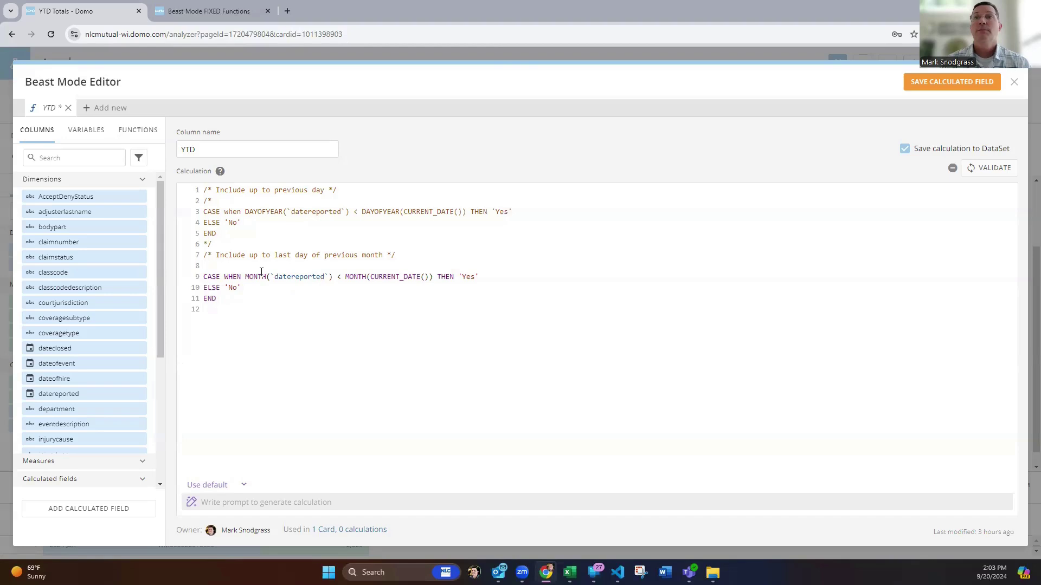
# Validate and save the YTD formula comparing MONTH(`datereported`) with MONTH(CURRENT_DATE())
pyautogui.doubleClick(304, 276)
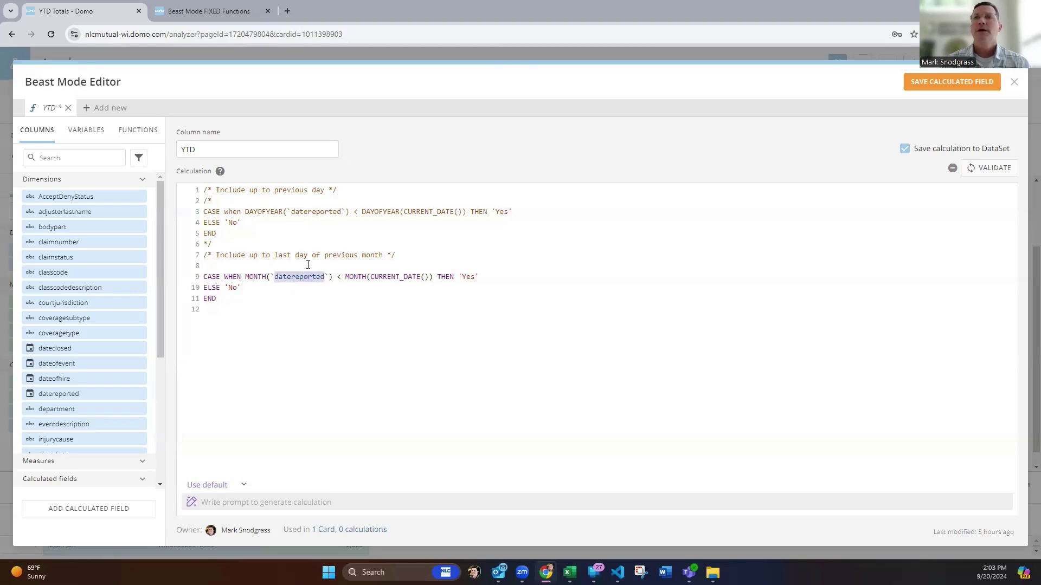
pyautogui.doubleClick(360, 278)
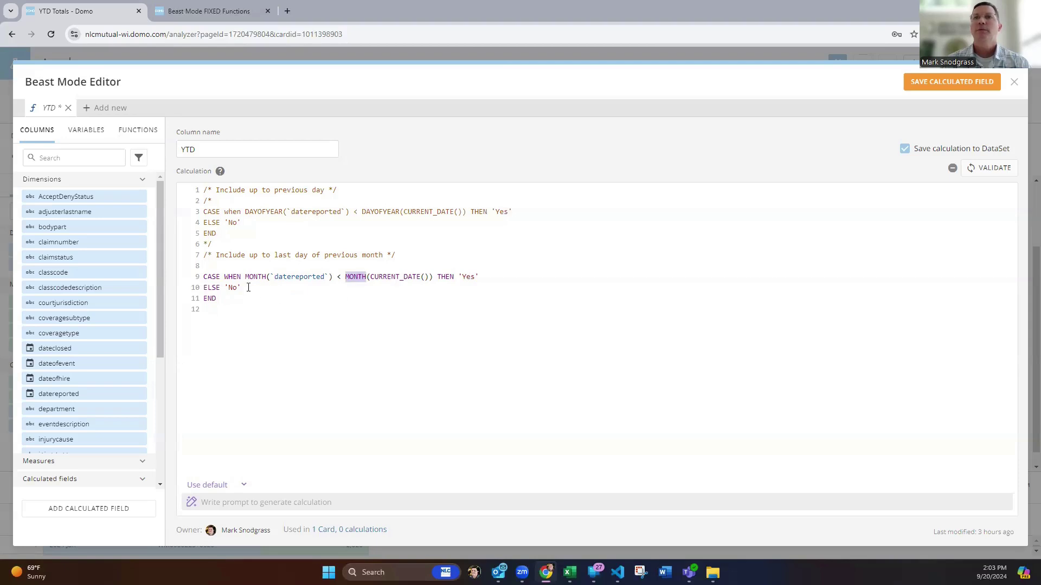
pyautogui.click(982, 169)
pyautogui.click(970, 83)
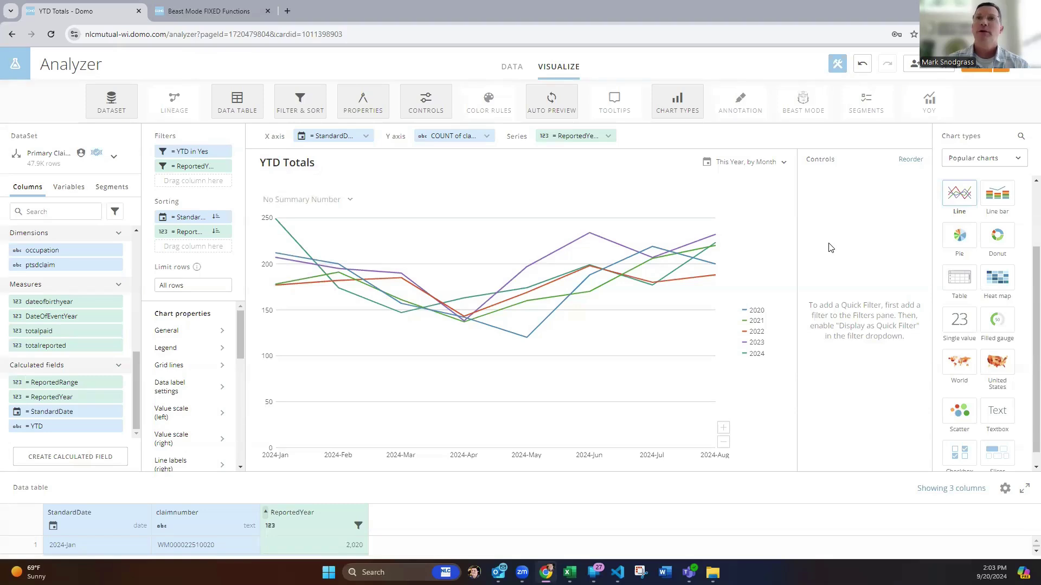
pyautogui.click(1000, 72)
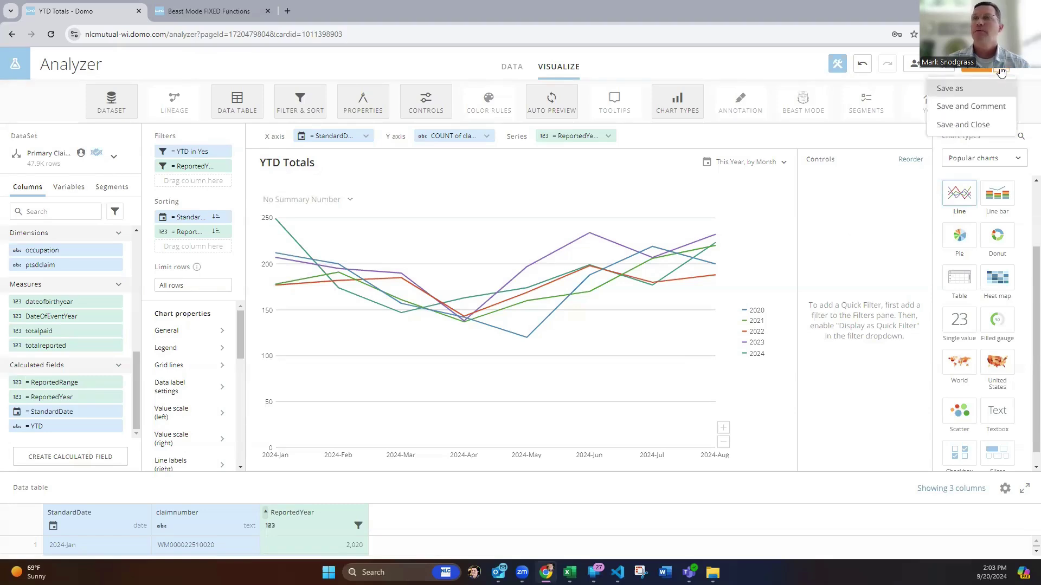
# Save and close the YTD Totals card, then review the earthquake charts on the Demos dashboard
pyautogui.click(963, 124)
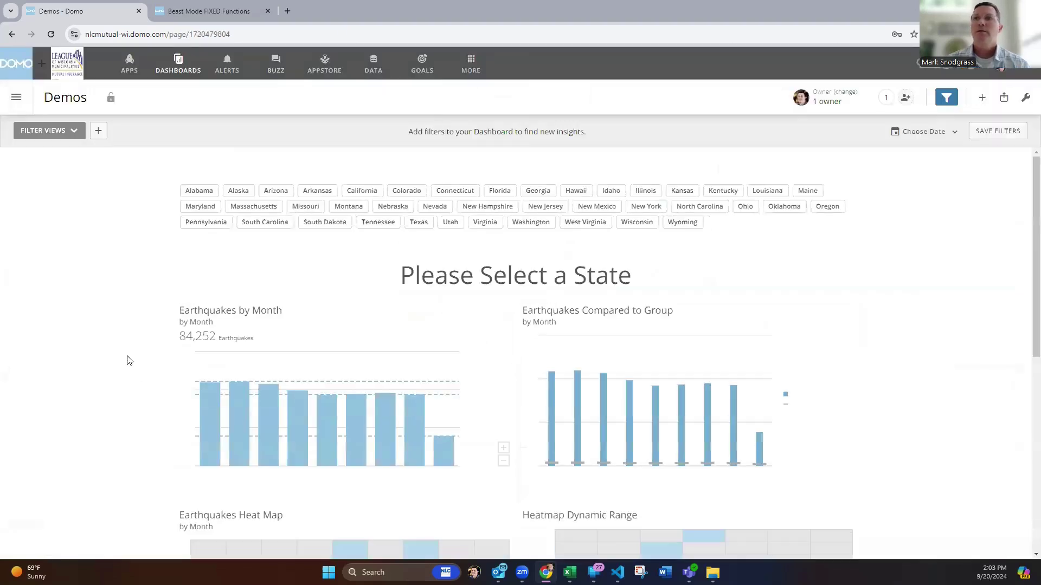
pyautogui.scroll(-5, 129, 360)
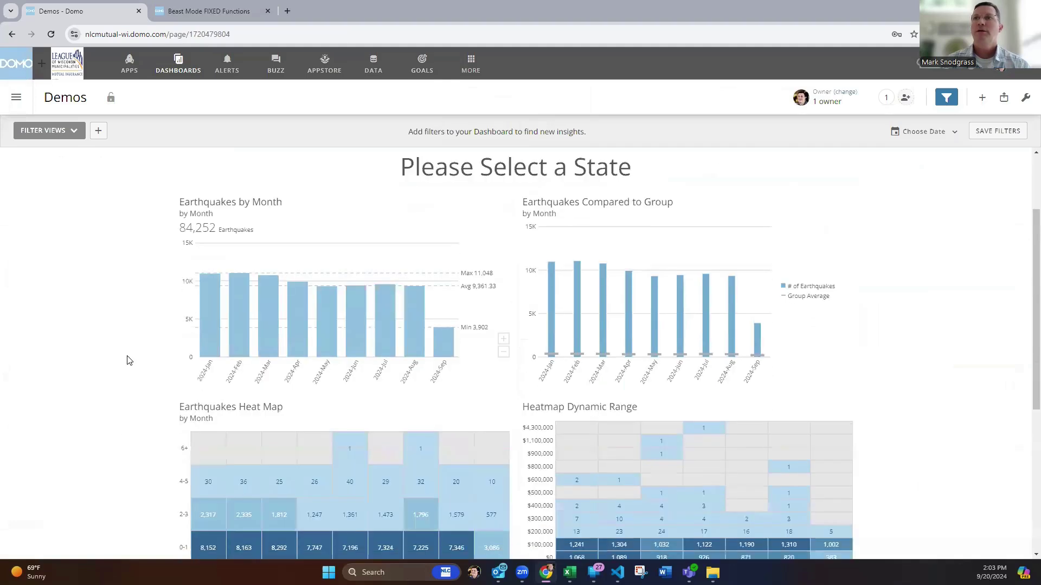
pyautogui.scroll(5, 128, 360)
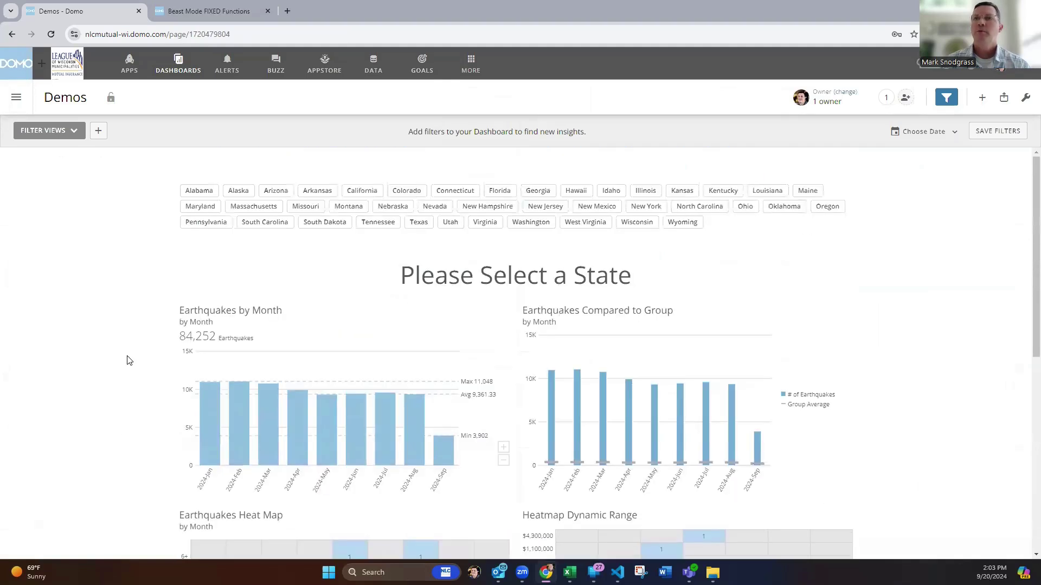